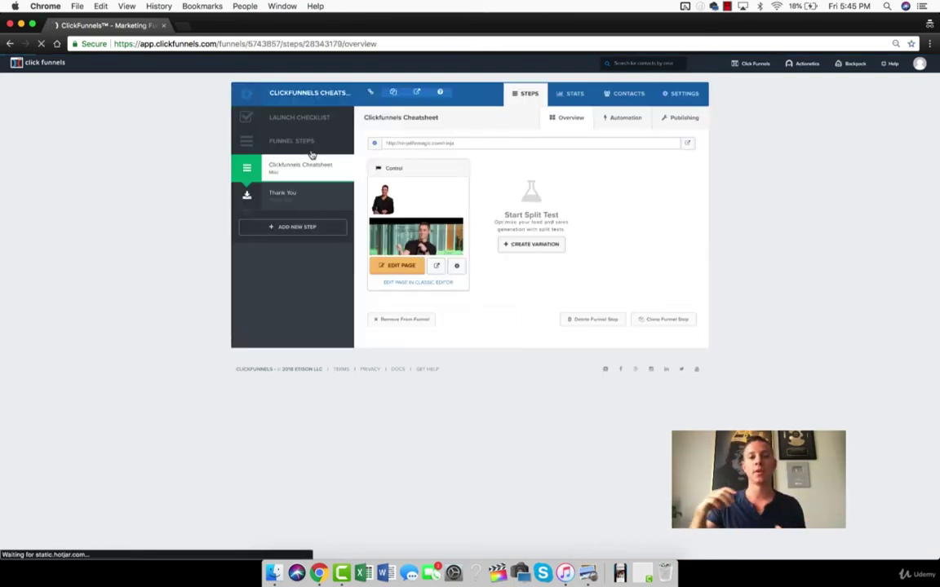
Step: Open the Clickfunnels Cheatsheet page for editing and compare its desktop and mobile layouts
{"action": "left_click", "coordinate": [390, 266]}
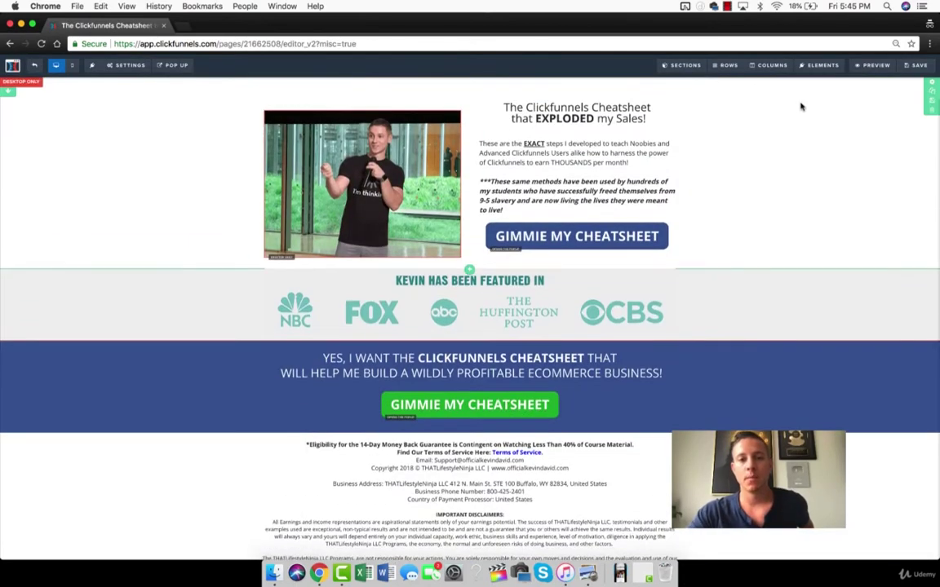
{"action": "left_click", "coordinate": [71, 67]}
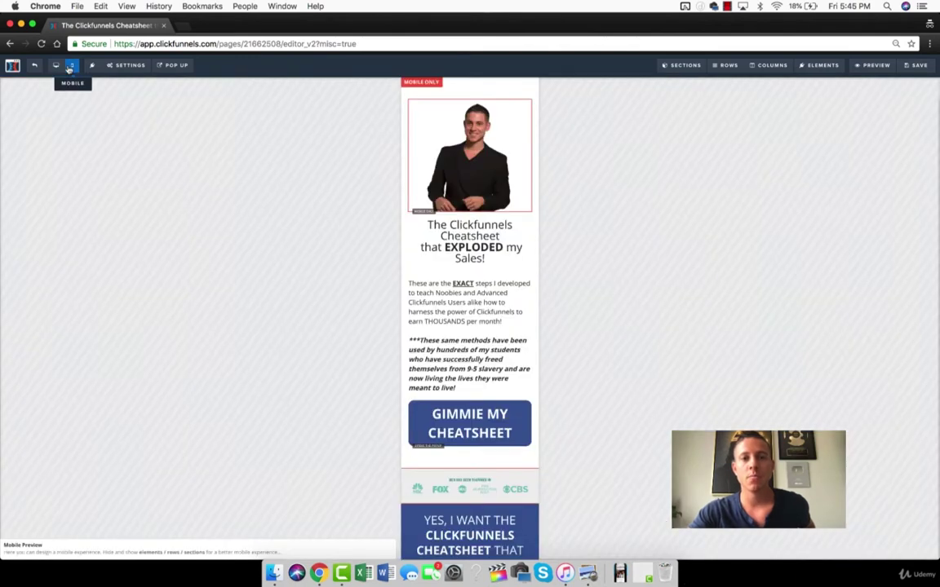
{"action": "left_click", "coordinate": [55, 65]}
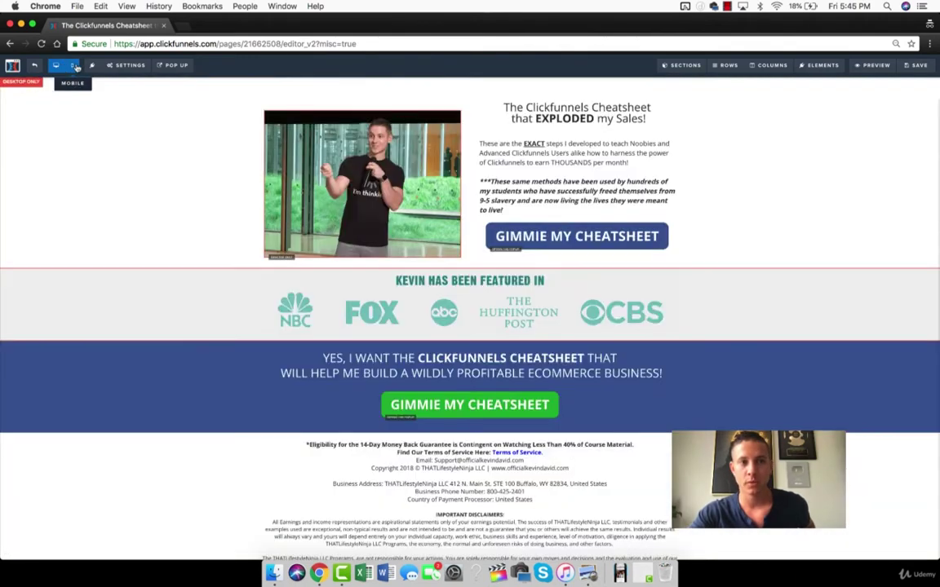
{"action": "left_click", "coordinate": [73, 67]}
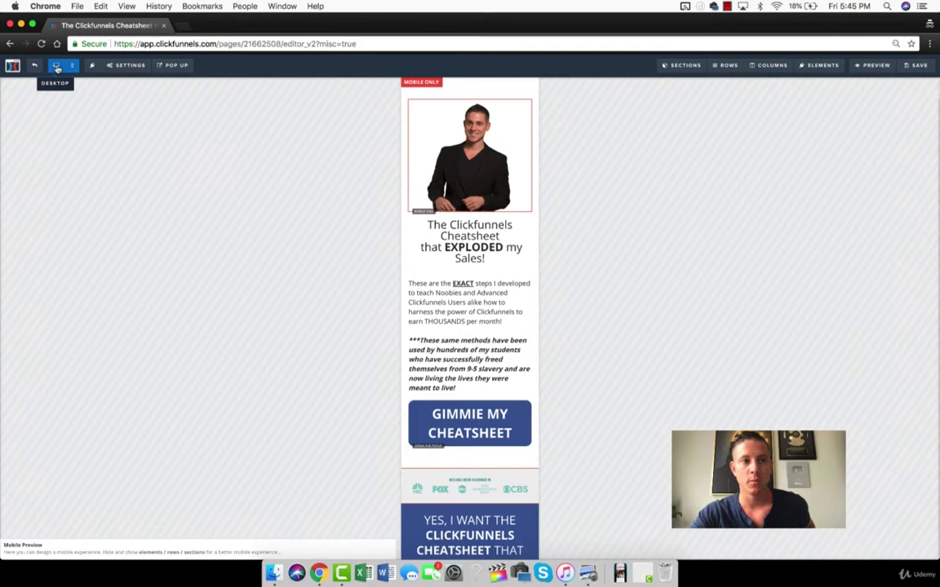
{"action": "left_click", "coordinate": [57, 66]}
{"action": "left_click", "coordinate": [70, 67]}
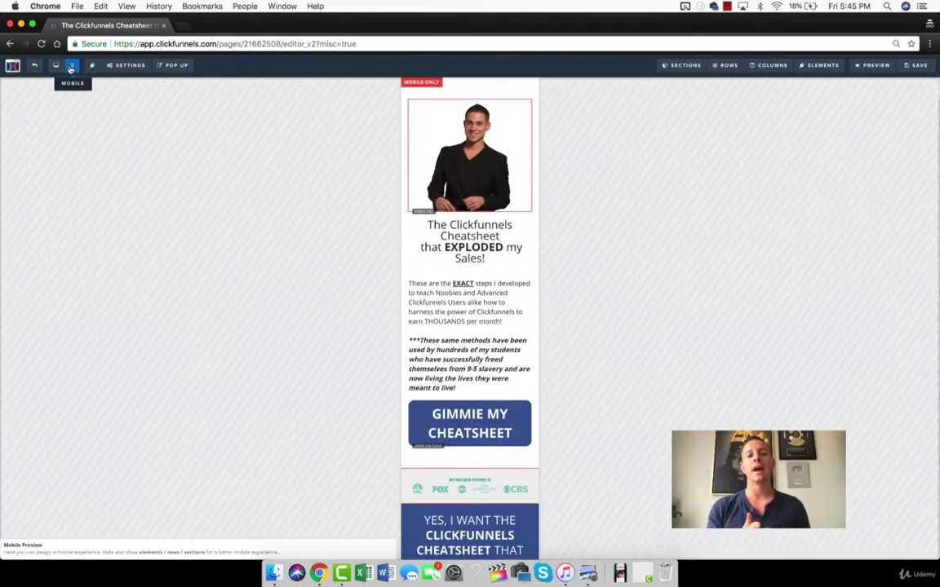
{"action": "scroll", "coordinate": [421, 277], "scroll_direction": "down", "scroll_amount": 5}
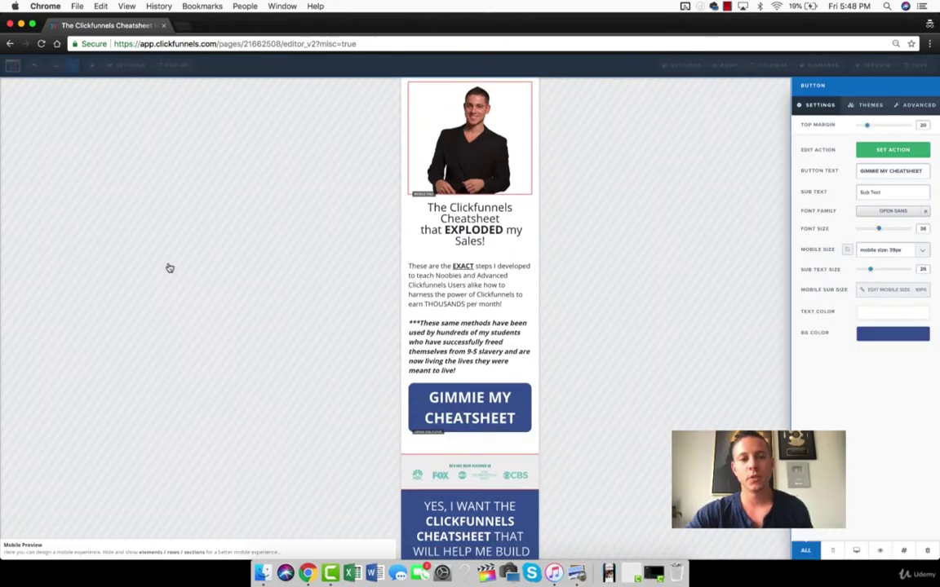
Step: In the desktop layout, set the blue GIMMIE MY CHEATSHEET button's mobile text size to 36px
{"action": "left_click", "coordinate": [169, 268]}
{"action": "left_click", "coordinate": [54, 65]}
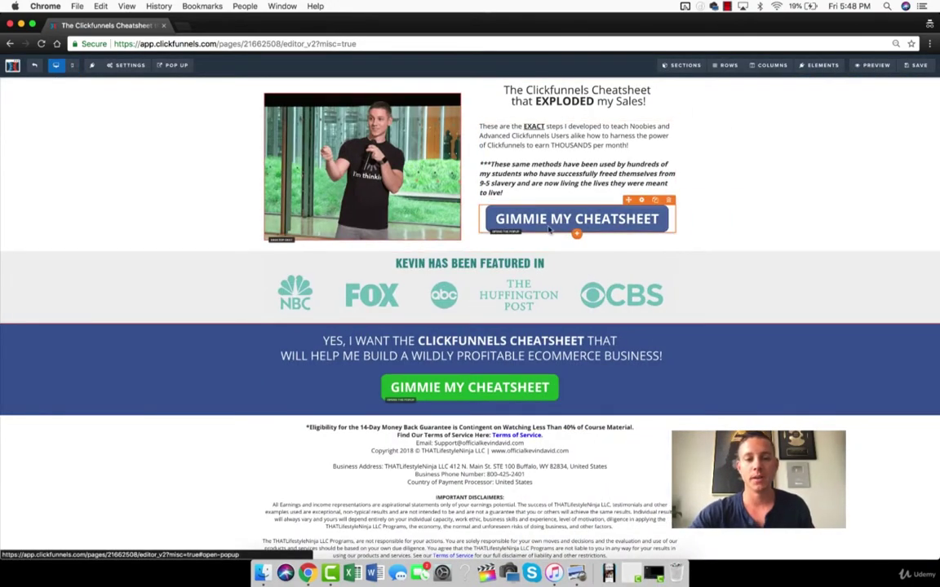
{"action": "left_click", "coordinate": [577, 216]}
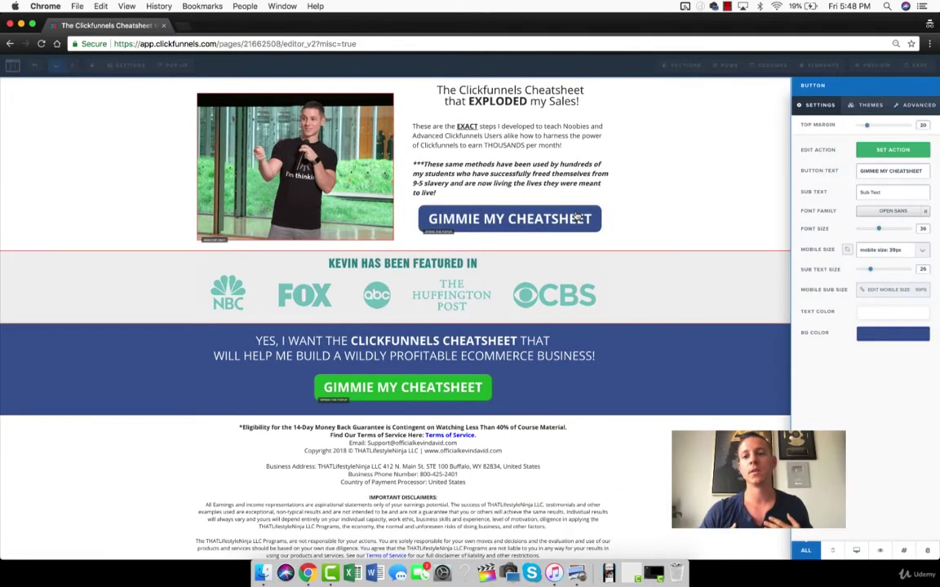
{"action": "left_click", "coordinate": [885, 252]}
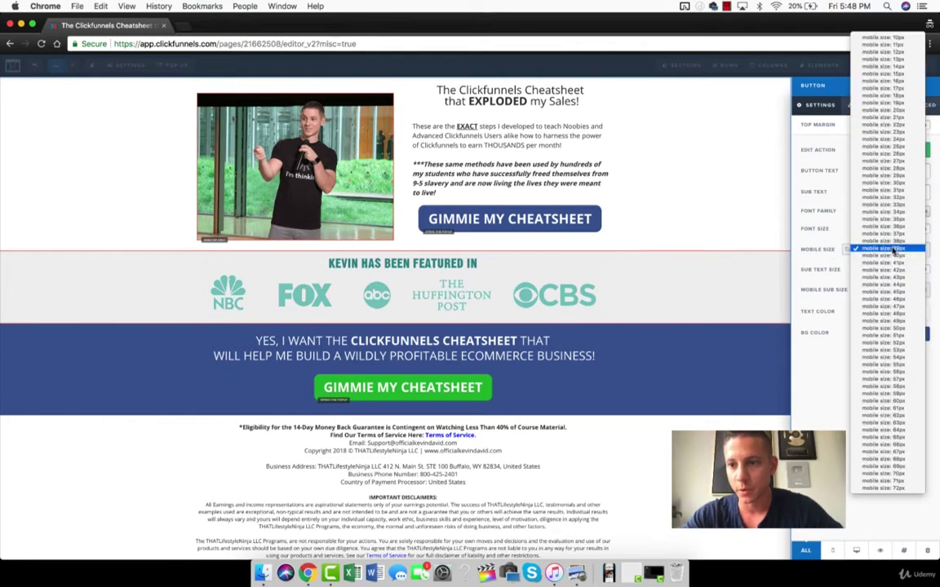
{"action": "left_click", "coordinate": [904, 227]}
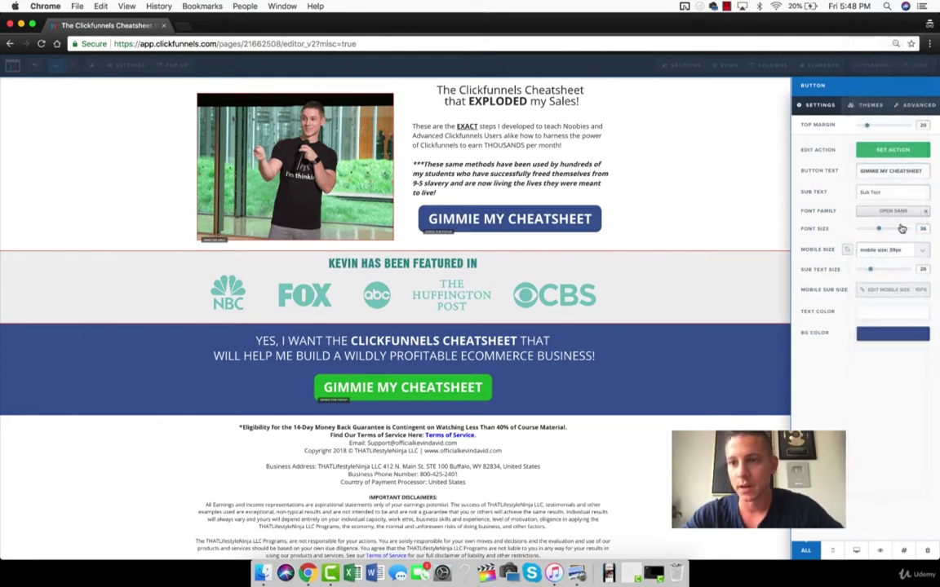
{"action": "left_click", "coordinate": [752, 267]}
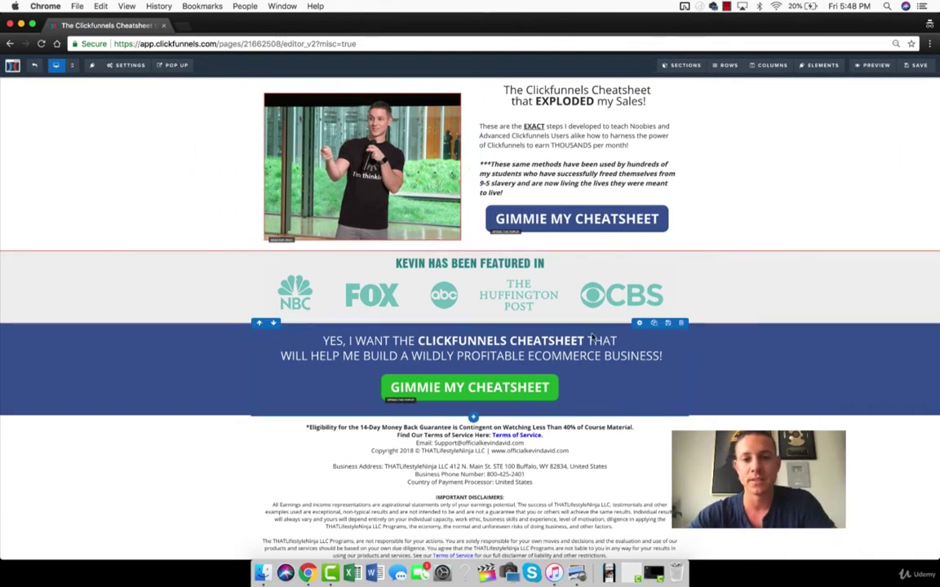
Step: In the mobile layout, try a 61px mobile text size on the blue button and restore it to 36px
{"action": "left_click", "coordinate": [72, 65]}
{"action": "scroll", "coordinate": [453, 273], "scroll_direction": "down", "scroll_amount": 4}
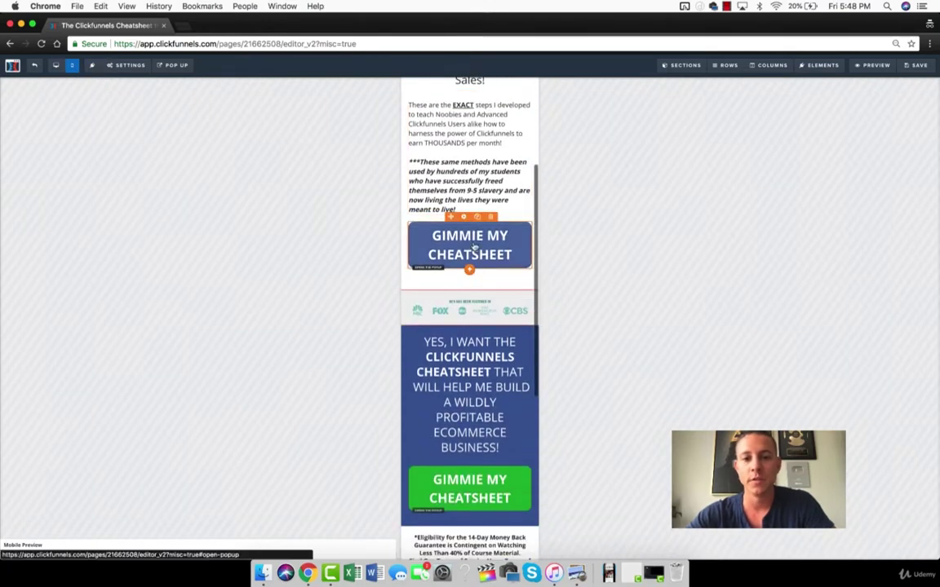
{"action": "left_click", "coordinate": [474, 247]}
{"action": "left_click", "coordinate": [889, 249]}
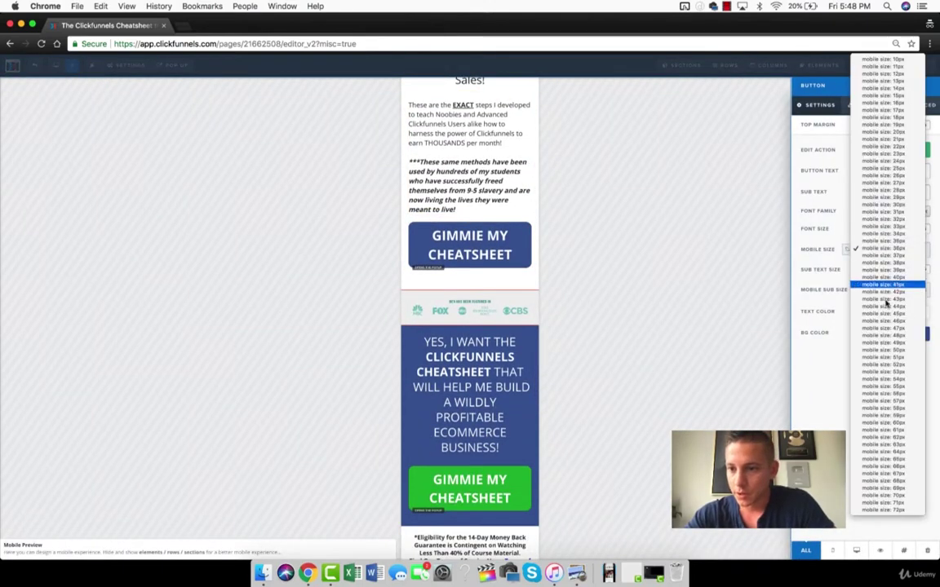
{"action": "left_click", "coordinate": [890, 432]}
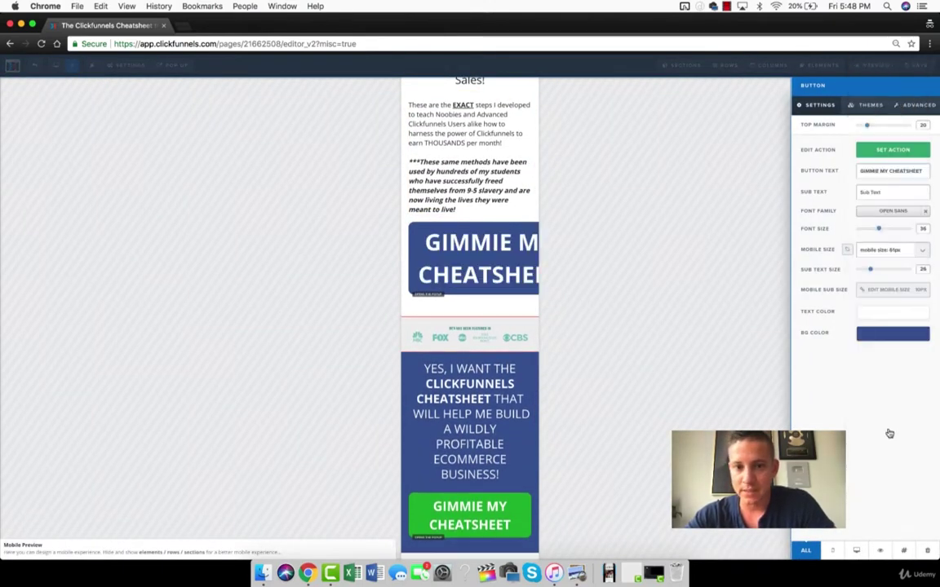
{"action": "left_click", "coordinate": [889, 250]}
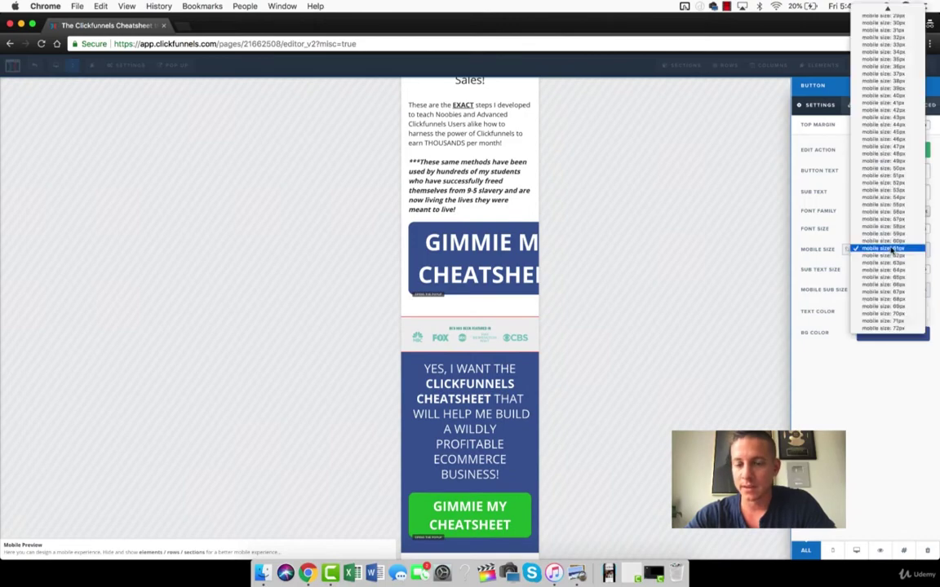
{"action": "left_click", "coordinate": [903, 66]}
{"action": "left_click", "coordinate": [571, 261]}
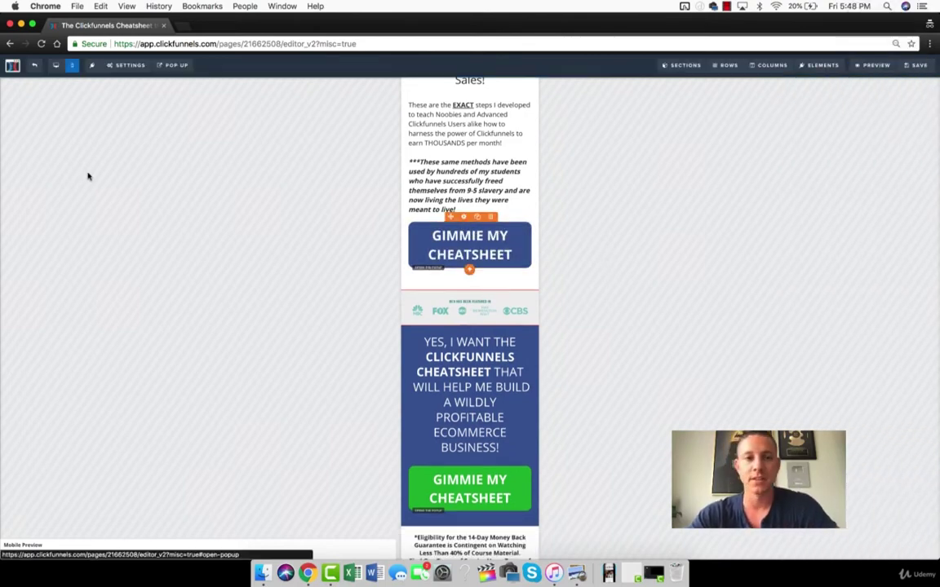
Step: Review the mobile layout down to the footer disclaimers and inspect the blue button's device visibility options in the desktop layout
{"action": "left_click", "coordinate": [61, 68]}
{"action": "left_click", "coordinate": [72, 65]}
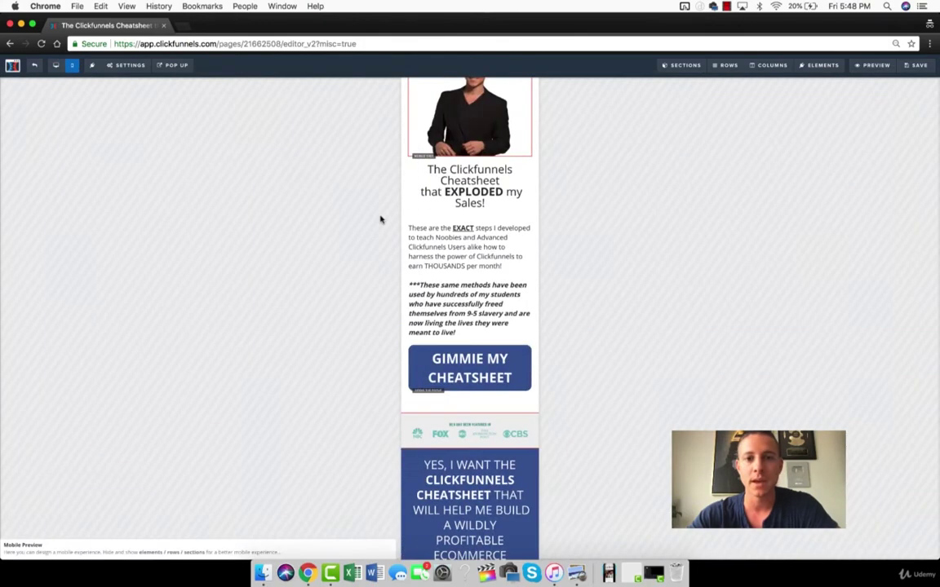
{"action": "scroll", "coordinate": [441, 236], "scroll_direction": "down", "scroll_amount": 5}
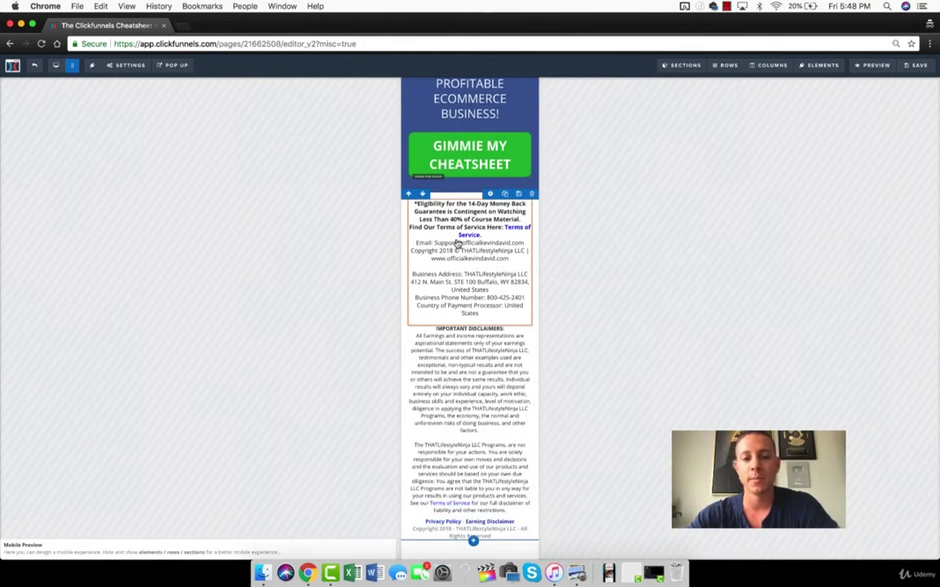
{"action": "scroll", "coordinate": [470, 277], "scroll_direction": "up", "scroll_amount": 1}
{"action": "scroll", "coordinate": [473, 283], "scroll_direction": "up", "scroll_amount": 10}
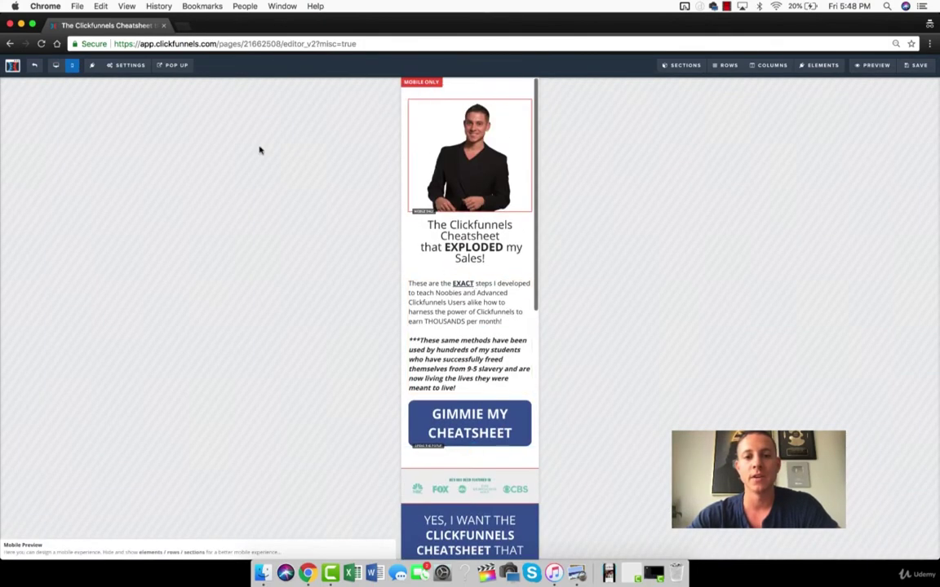
{"action": "left_click", "coordinate": [56, 67]}
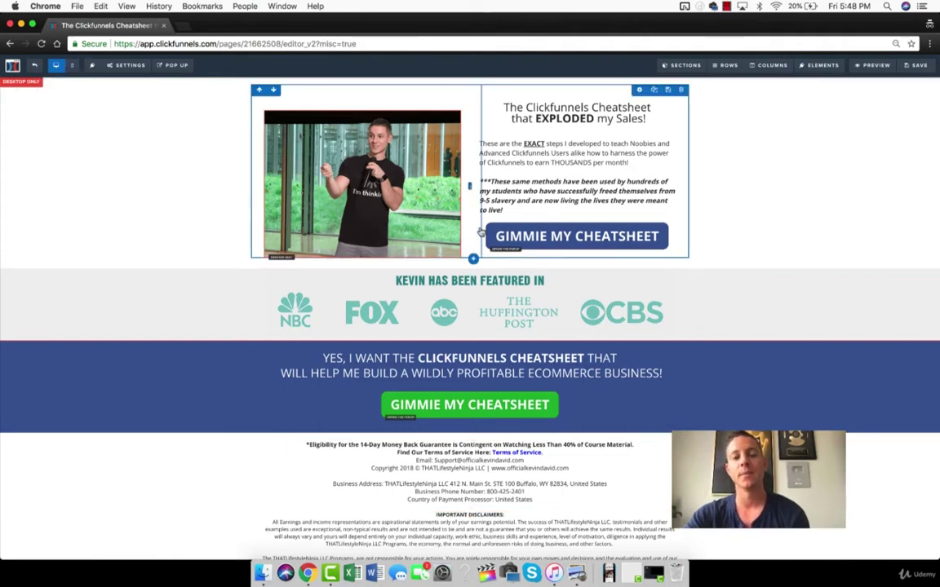
{"action": "left_click", "coordinate": [553, 236]}
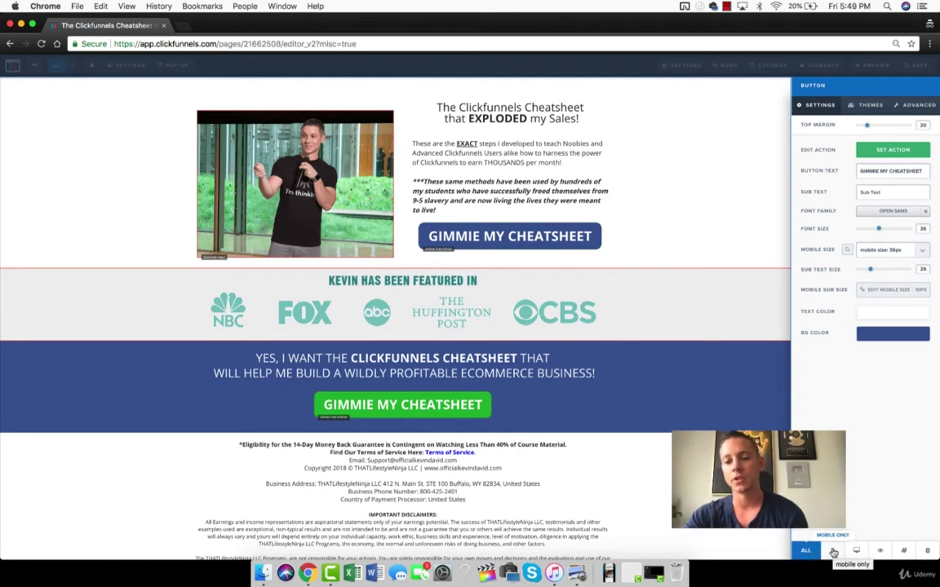
{"action": "left_click", "coordinate": [696, 248]}
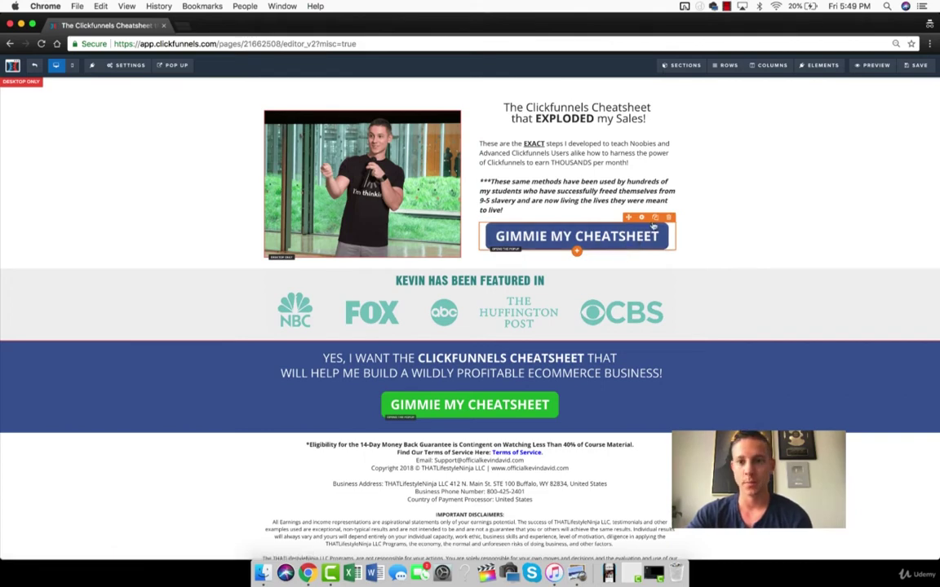
Step: Clone the blue GIMMIE MY CHEATSHEET button and make the upper one desktop only
{"action": "left_click", "coordinate": [654, 218]}
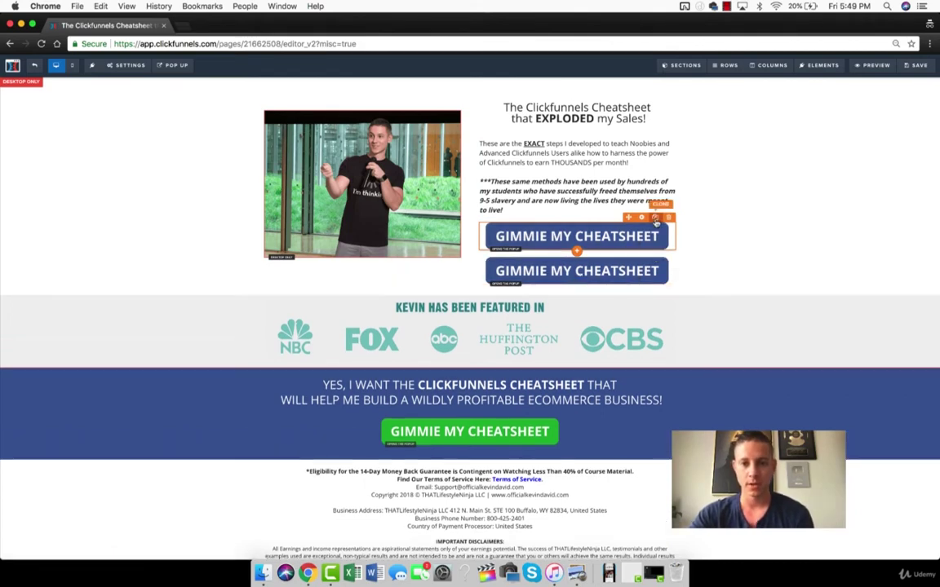
{"action": "left_click", "coordinate": [586, 238]}
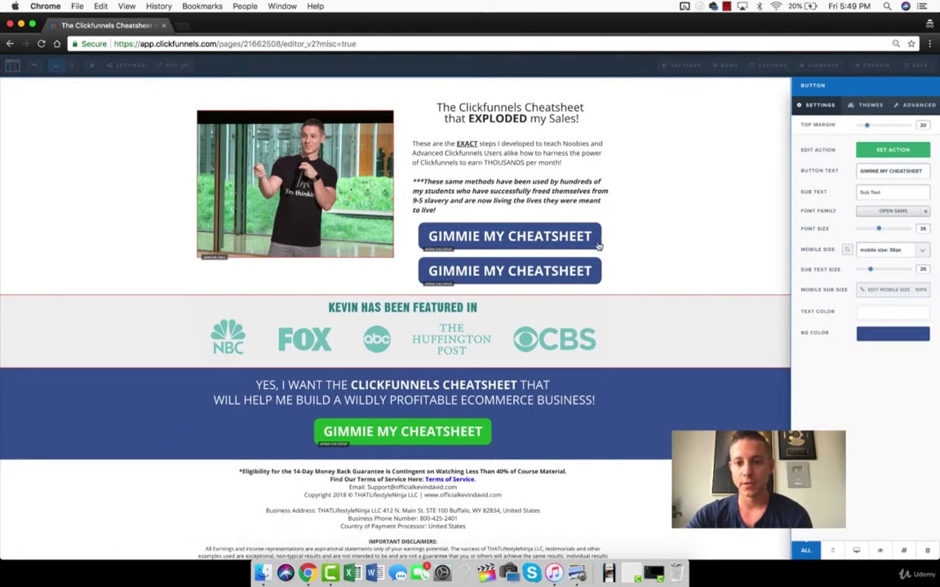
{"action": "left_click", "coordinate": [854, 553]}
{"action": "left_click", "coordinate": [702, 318]}
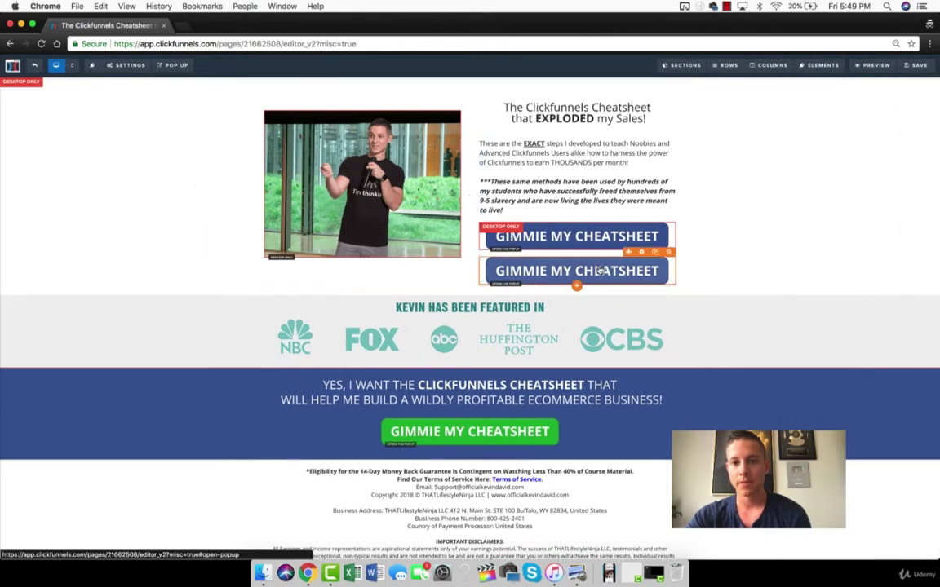
Step: Make the lower, cloned blue button desktop only as well and check the mobile layout
{"action": "left_click", "coordinate": [601, 271]}
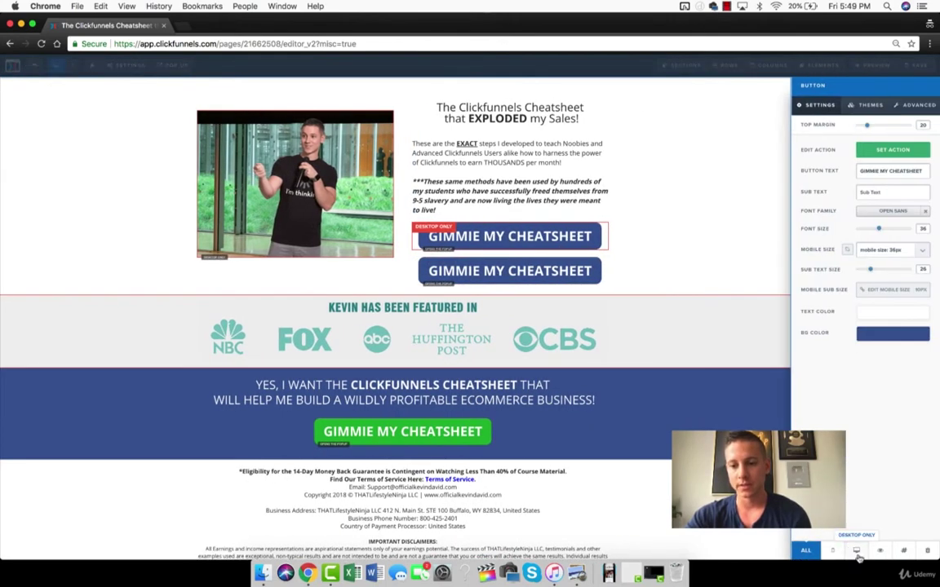
{"action": "left_click", "coordinate": [857, 552]}
{"action": "left_click", "coordinate": [660, 262]}
{"action": "left_click", "coordinate": [72, 65]}
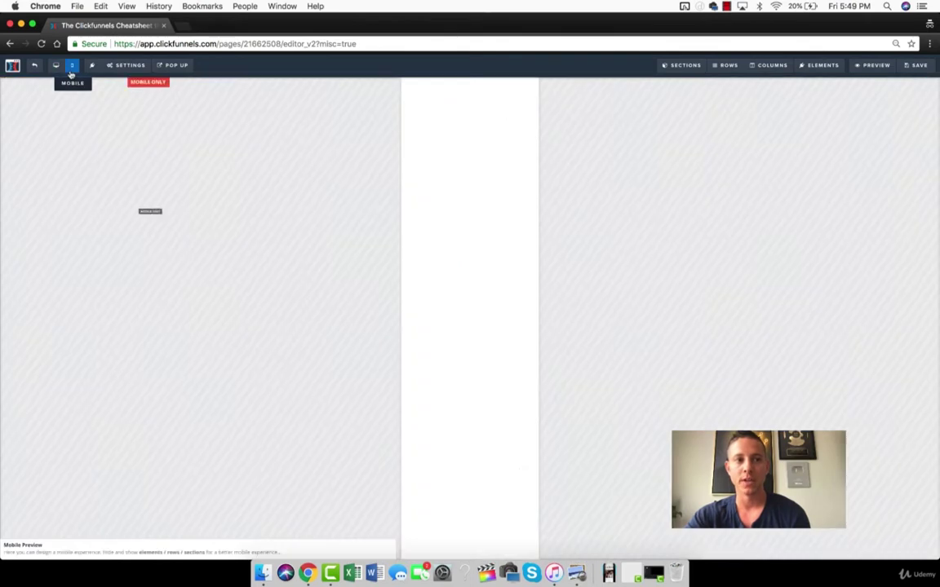
{"action": "left_click", "coordinate": [55, 65]}
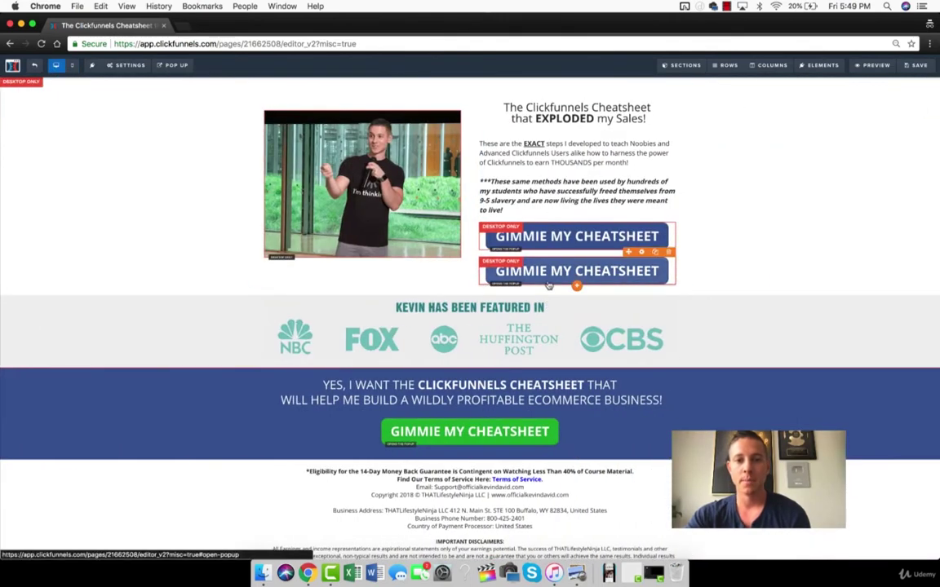
Step: Make the lower, cloned blue button mobile only and return to the desktop layout
{"action": "left_click", "coordinate": [571, 272]}
{"action": "left_click", "coordinate": [834, 552]}
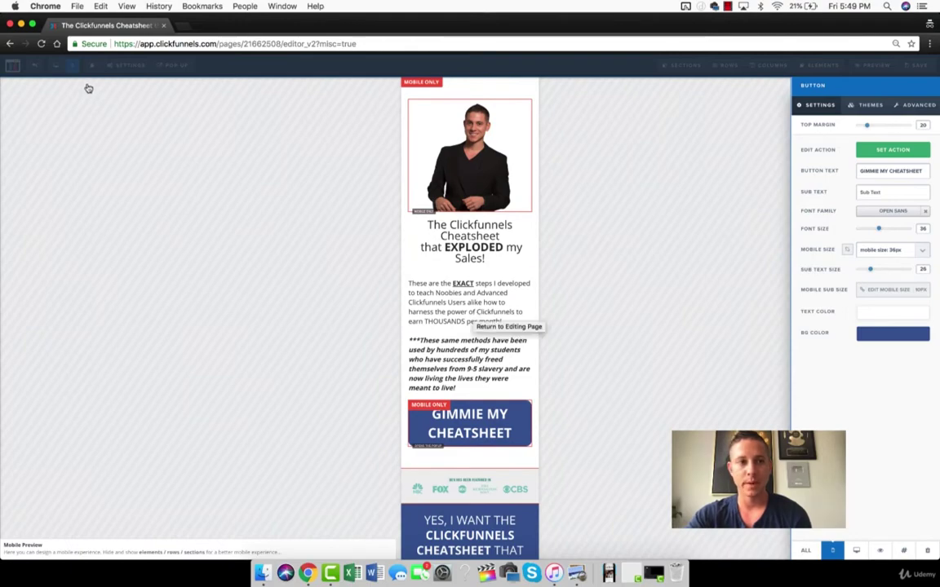
{"action": "left_click", "coordinate": [54, 65]}
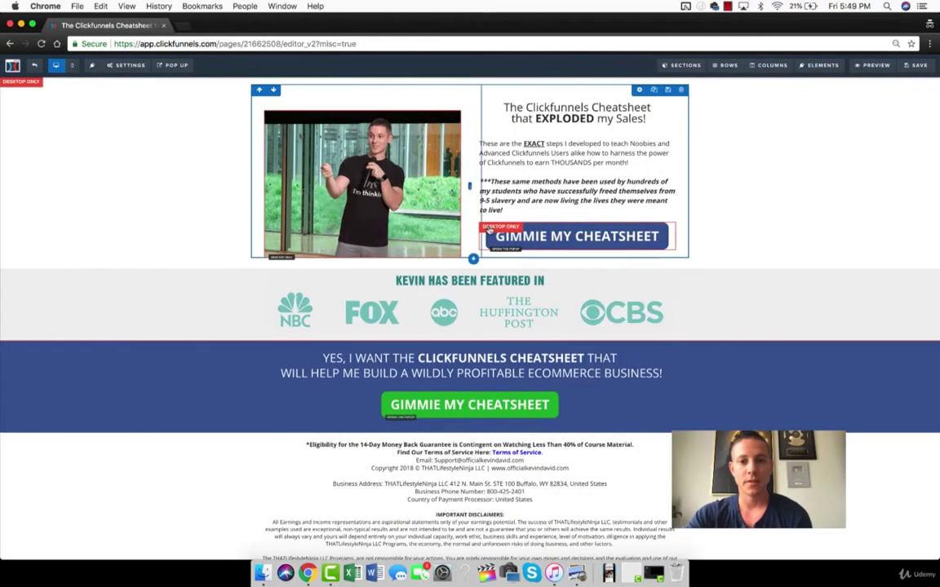
Step: Make the remaining desktop-only blue button mobile only and check the desktop layout
{"action": "left_click", "coordinate": [555, 234]}
{"action": "left_click", "coordinate": [831, 548]}
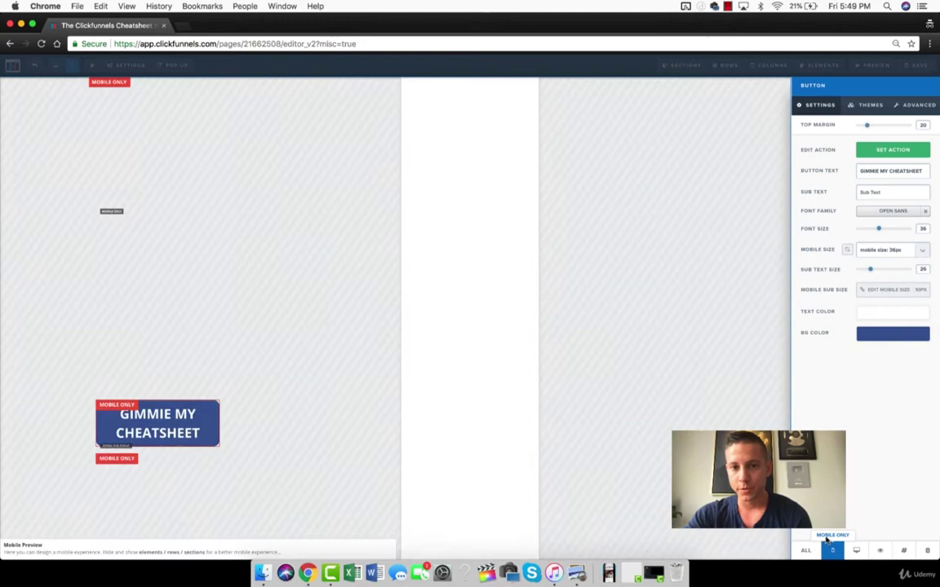
{"action": "left_click", "coordinate": [55, 65]}
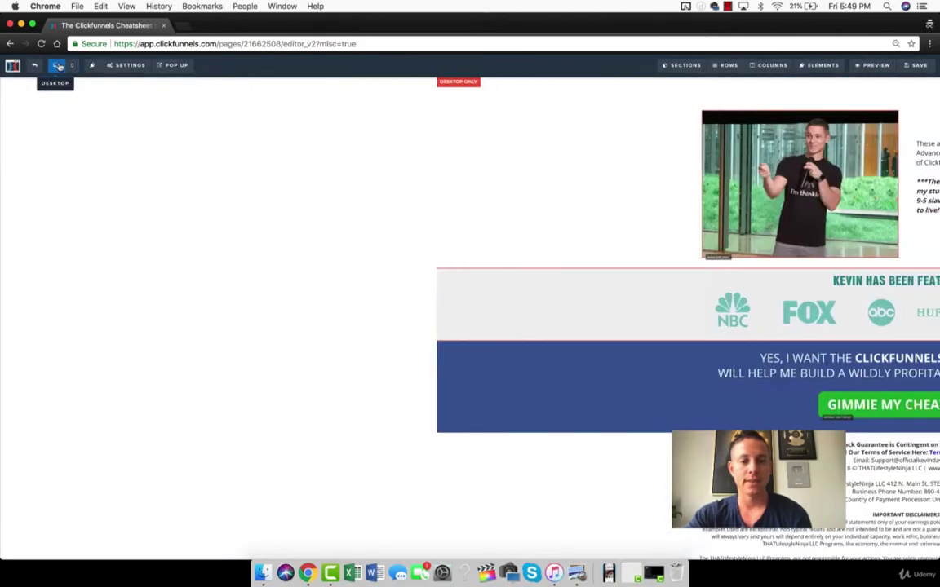
Step: Delete the upper of the two mobile-only blue buttons in the mobile layout
{"action": "left_click", "coordinate": [72, 65]}
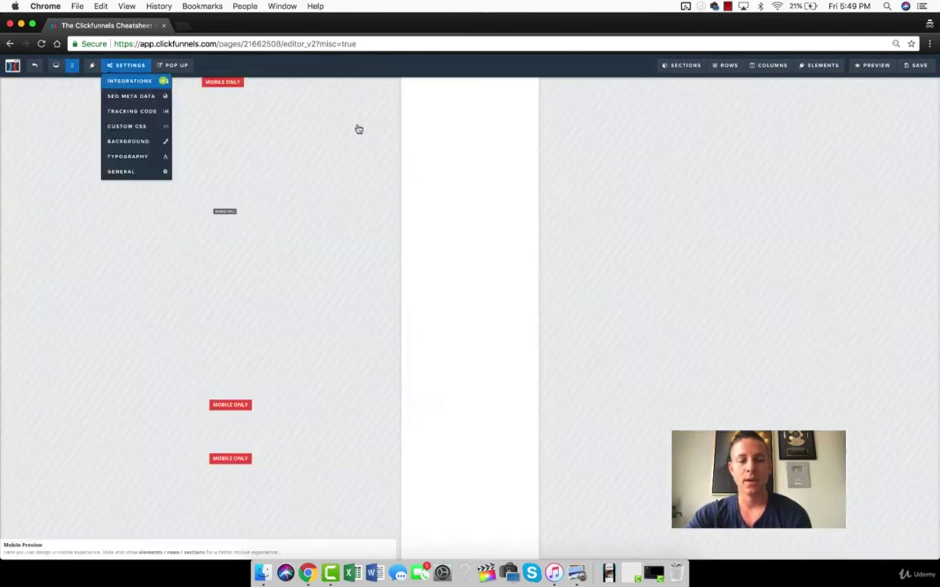
{"action": "left_click", "coordinate": [528, 407]}
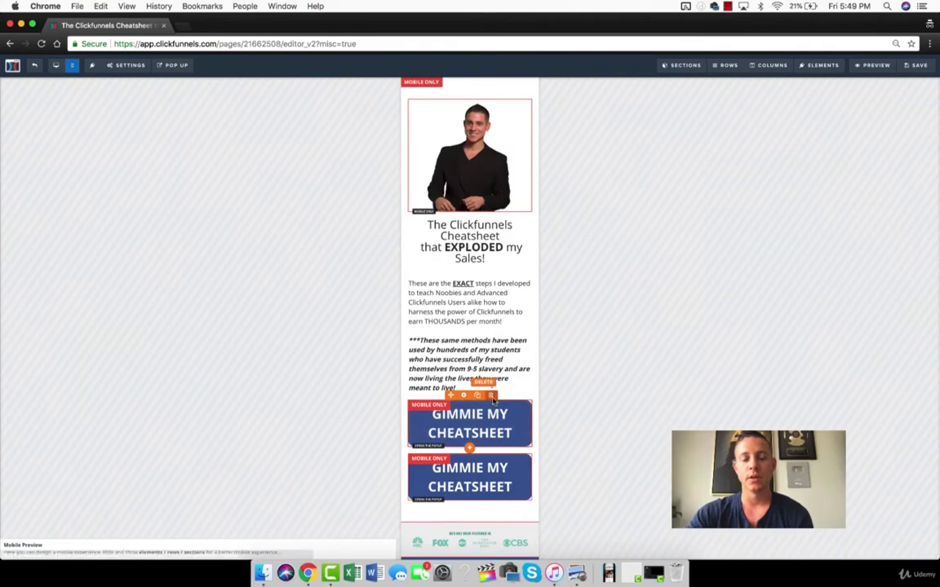
{"action": "left_click", "coordinate": [559, 104]}
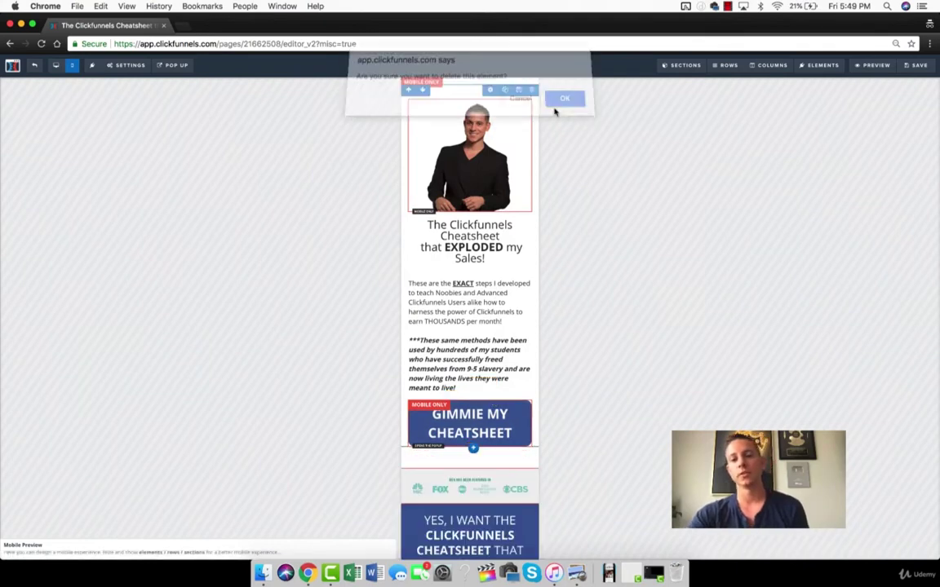
Step: Make the remaining blue button under the header text show on all devices and return to the desktop layout
{"action": "left_click", "coordinate": [502, 422]}
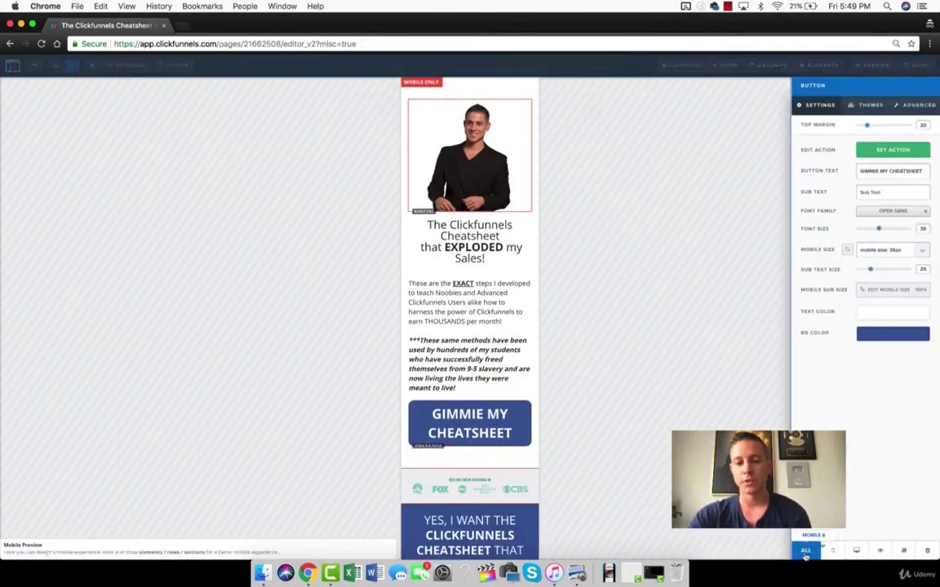
{"action": "left_click", "coordinate": [604, 371]}
{"action": "left_click", "coordinate": [56, 66]}
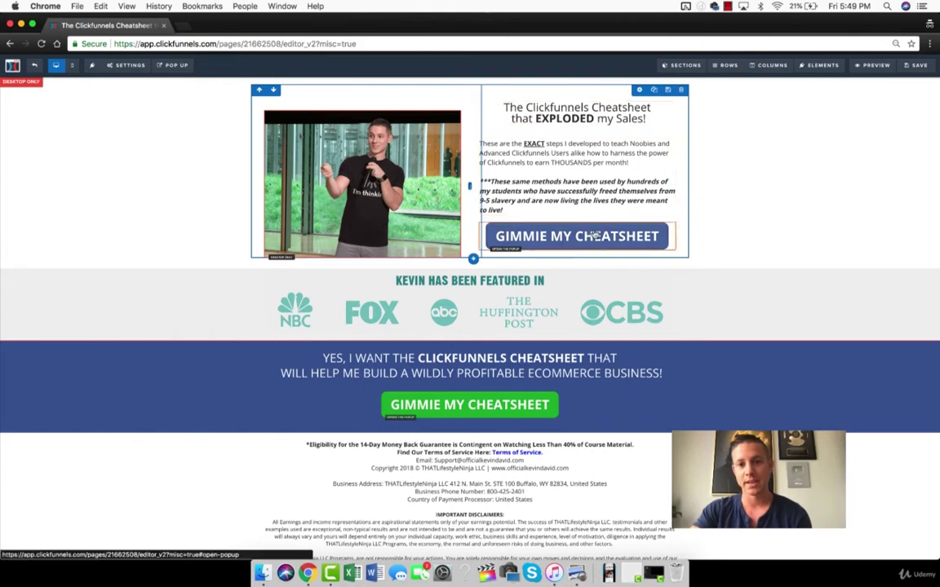
Step: Save the two-column header row as a personal template named Cheatsheet Header
{"action": "left_click", "coordinate": [639, 89]}
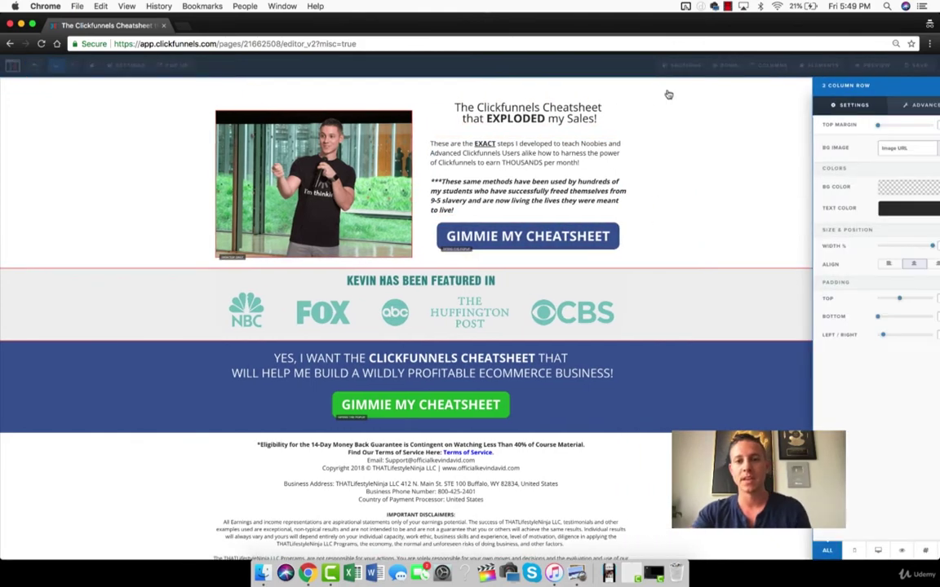
{"action": "left_click", "coordinate": [668, 95]}
{"action": "type", "text": "Cheatsheet Header"}
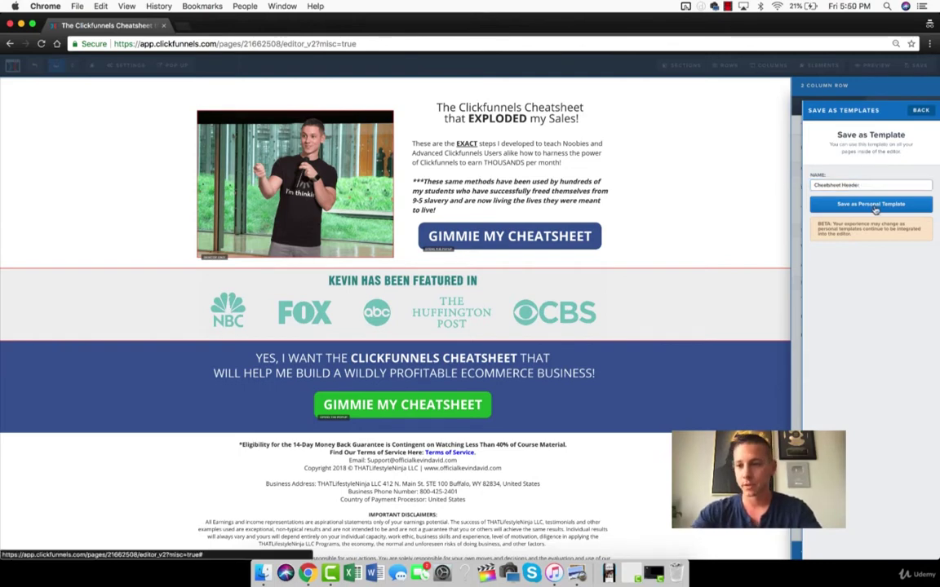
{"action": "key", "text": "Return"}
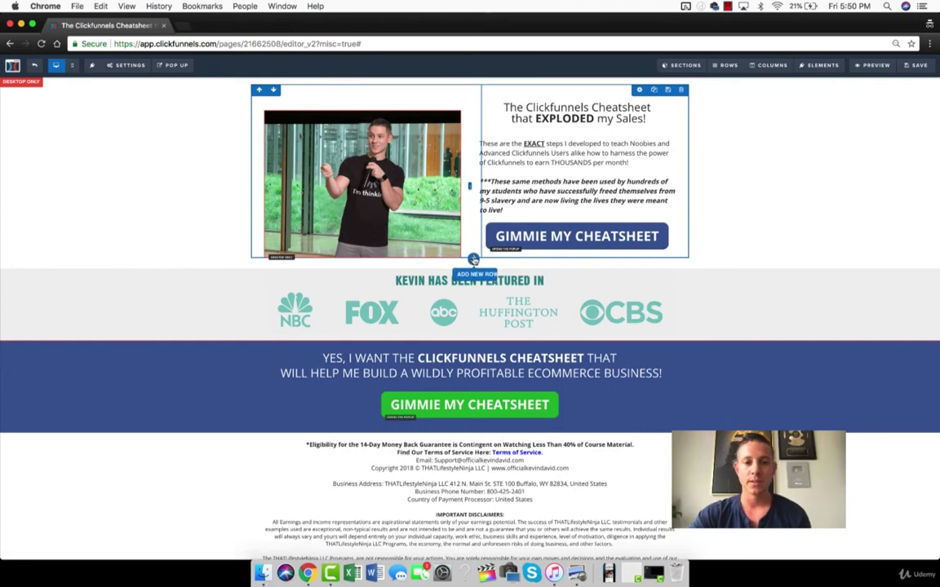
Step: Insert the saved Cheatsheet Header row below the existing header row and delete that copy again
{"action": "left_click", "coordinate": [472, 260]}
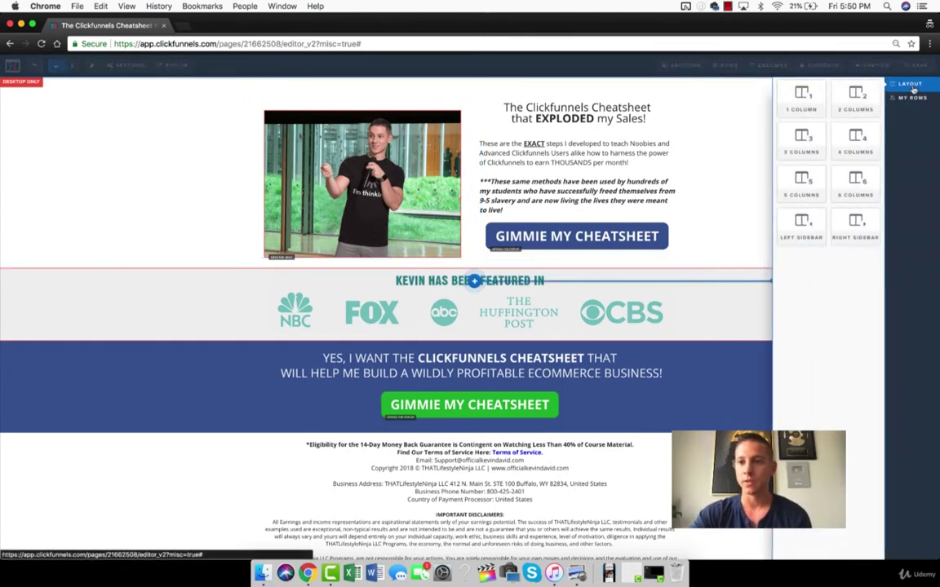
{"action": "left_click", "coordinate": [903, 98]}
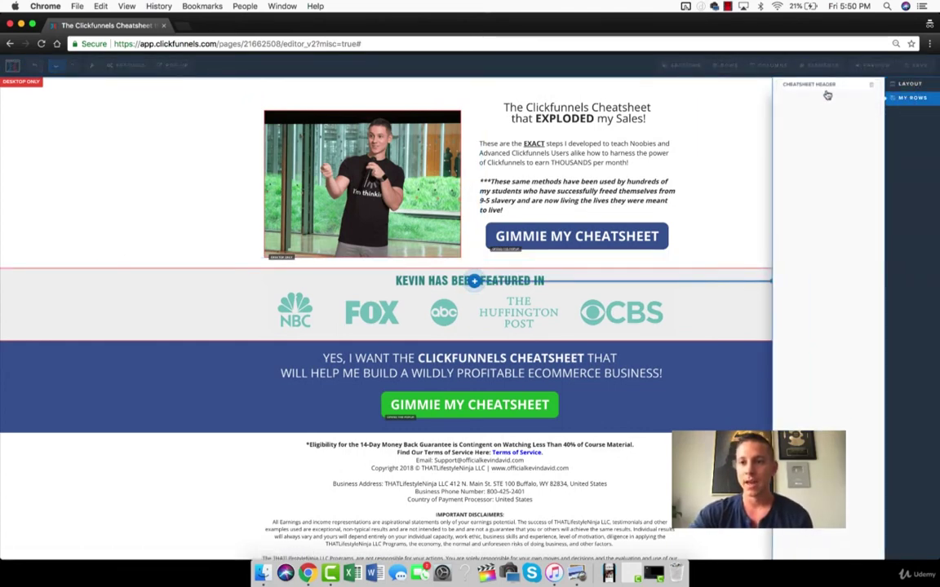
{"action": "left_click", "coordinate": [812, 85]}
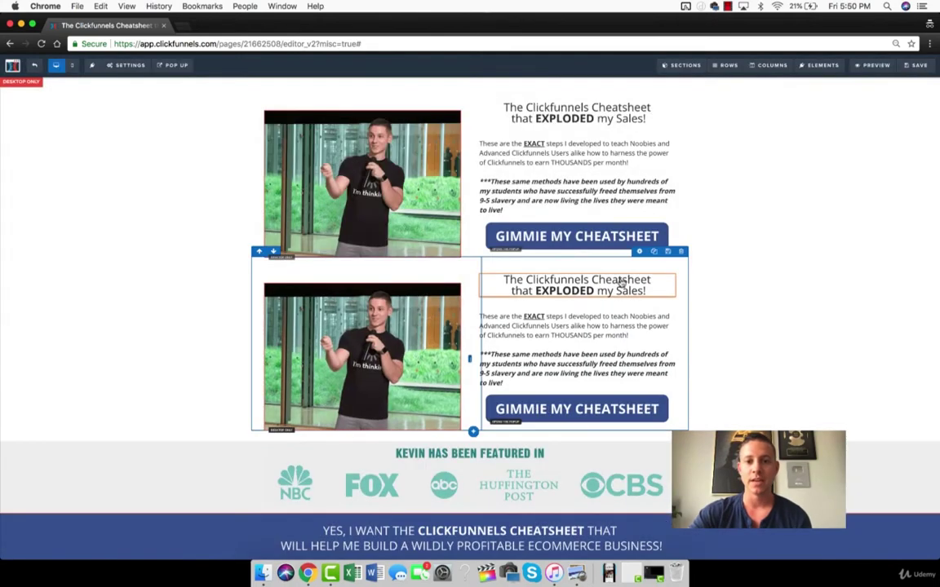
{"action": "left_click", "coordinate": [683, 252]}
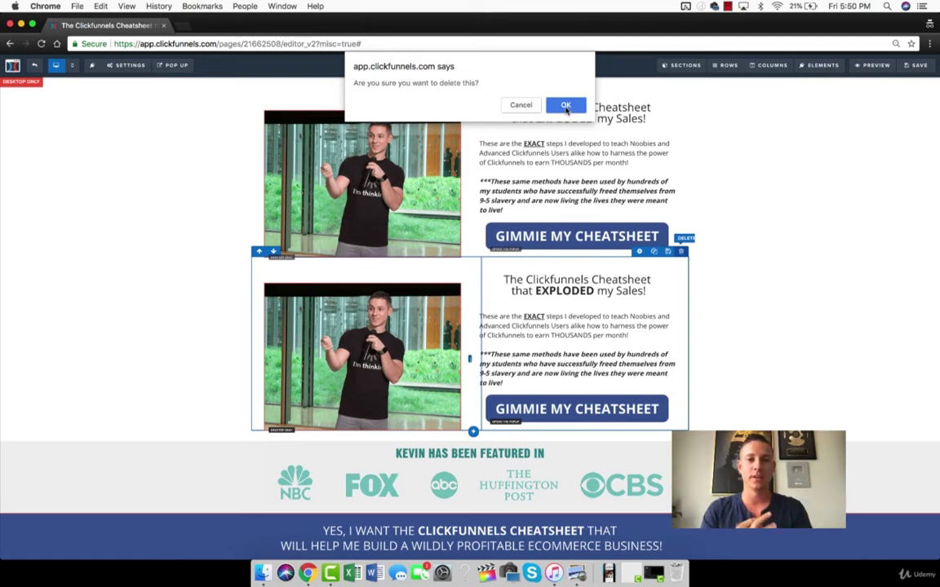
{"action": "left_click", "coordinate": [566, 105]}
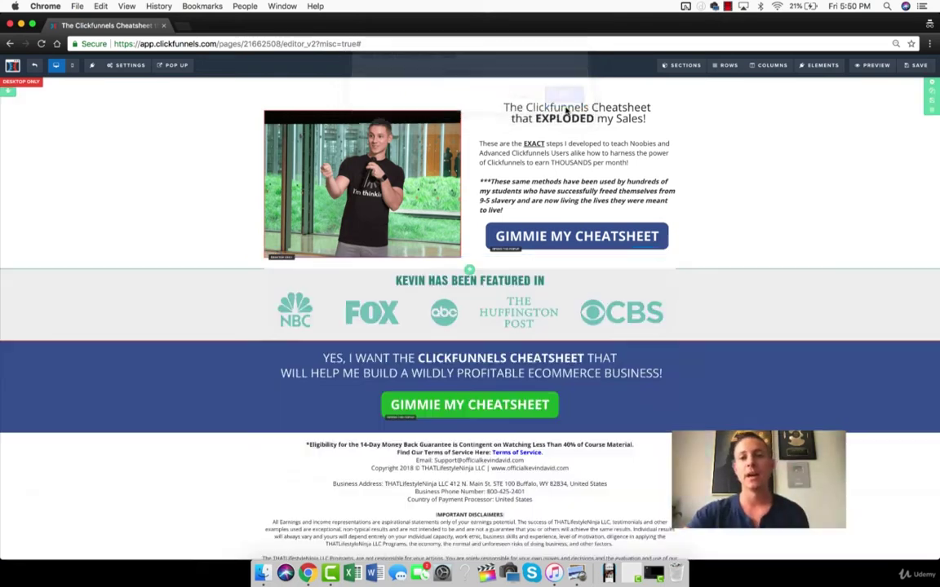
Step: Save the page and create a page template from it named Cheatsheet Opt in
{"action": "left_click", "coordinate": [903, 67]}
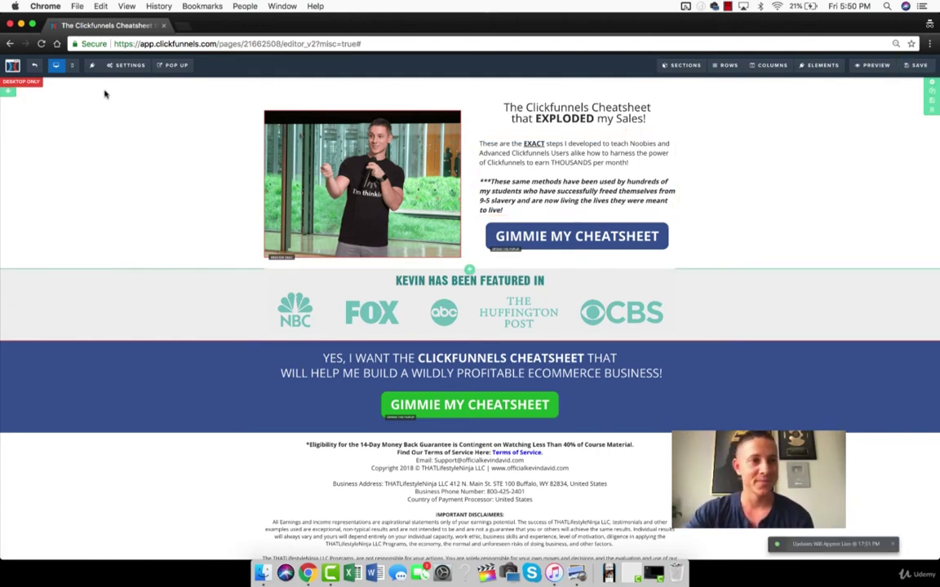
{"action": "left_click", "coordinate": [123, 66]}
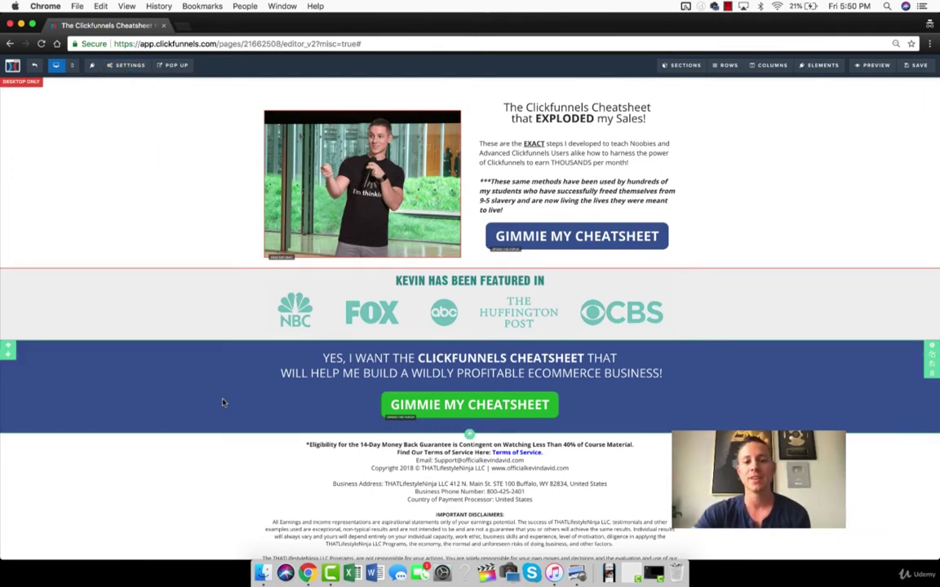
{"action": "scroll", "coordinate": [187, 261], "scroll_direction": "down", "scroll_amount": 2}
{"action": "scroll", "coordinate": [181, 270], "scroll_direction": "up", "scroll_amount": 2}
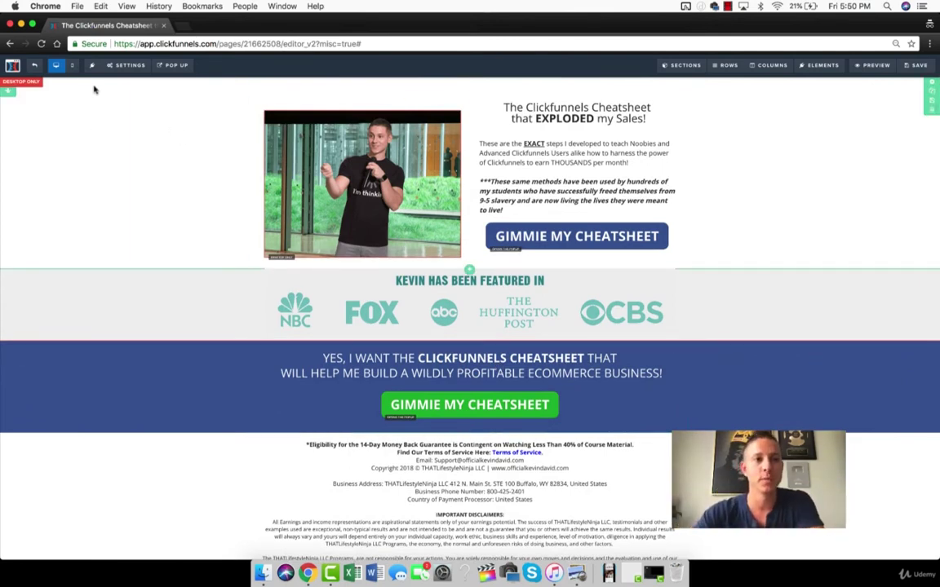
{"action": "left_click", "coordinate": [125, 65]}
{"action": "left_click", "coordinate": [122, 172]}
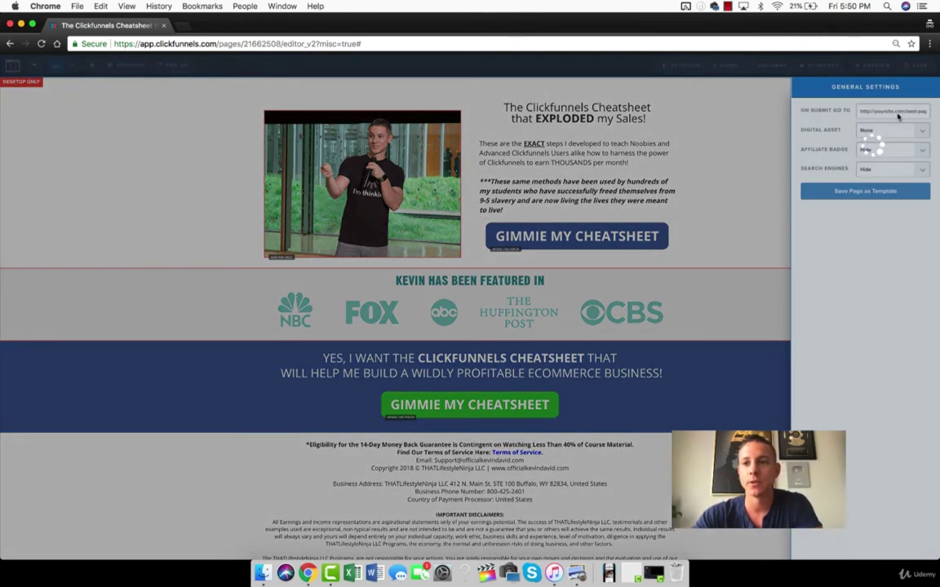
{"action": "left_click", "coordinate": [866, 191]}
{"action": "left_click", "coordinate": [510, 115]}
{"action": "type", "text": "Cheatsheet Opt in"}
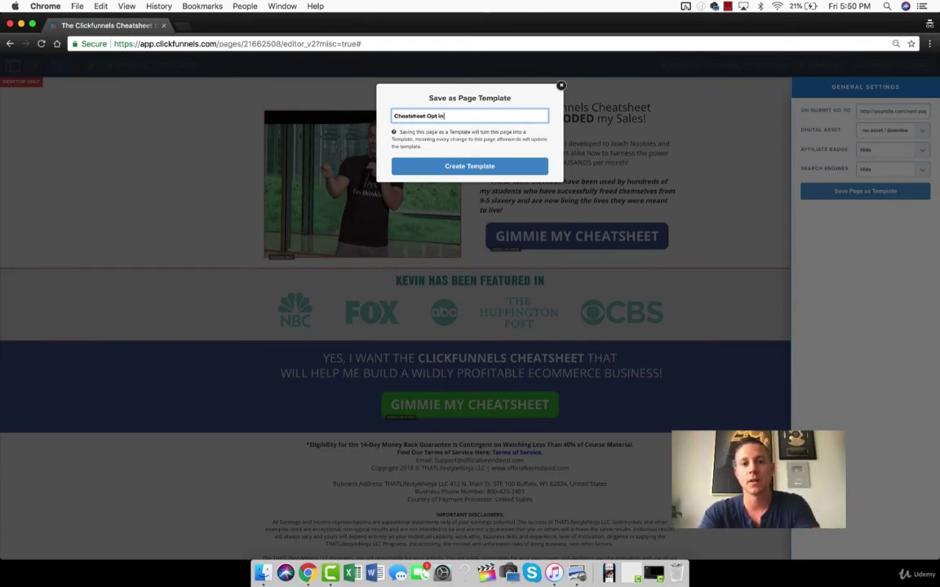
{"action": "left_click", "coordinate": [457, 168]}
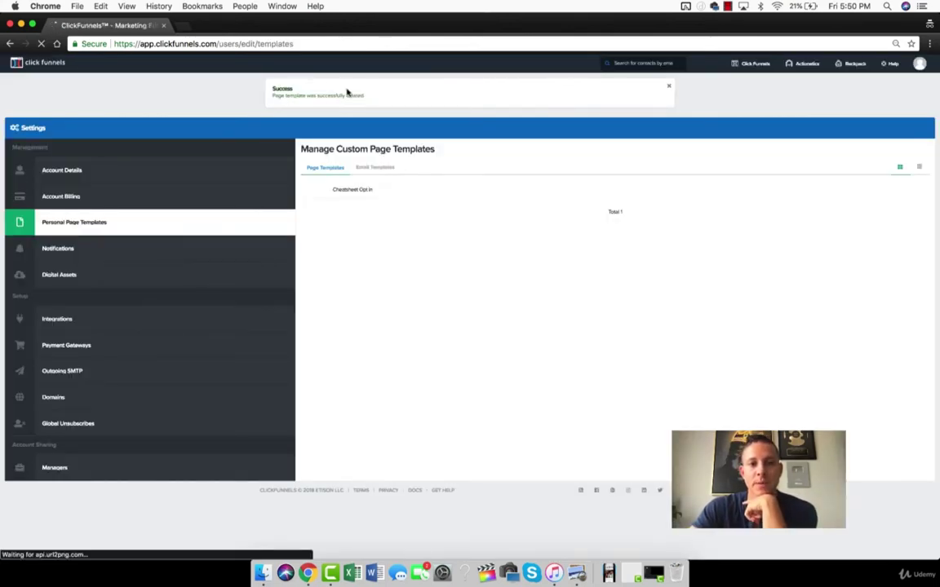
Step: Open the Clickfunnels Cheatsheet funnel from the list of funnels
{"action": "left_click", "coordinate": [755, 80]}
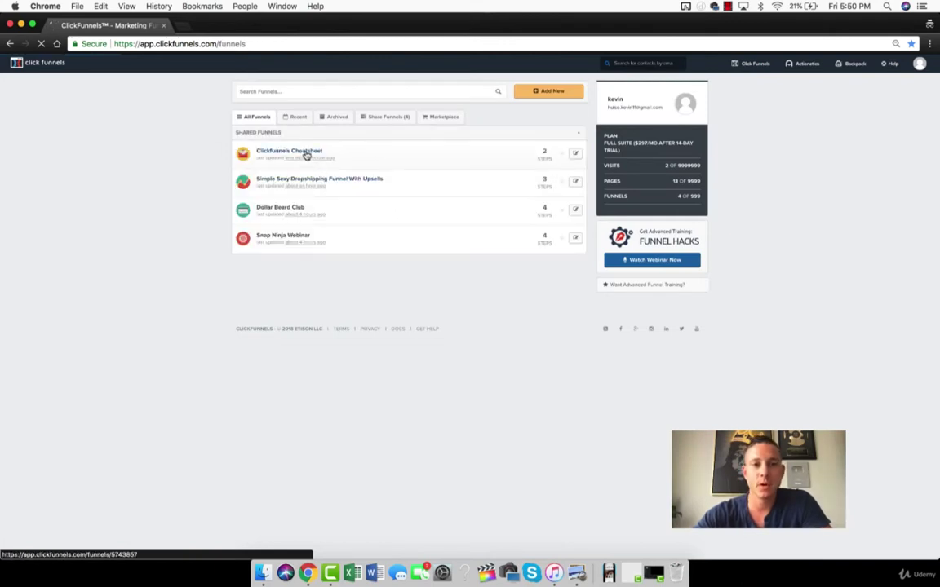
{"action": "left_click", "coordinate": [306, 154]}
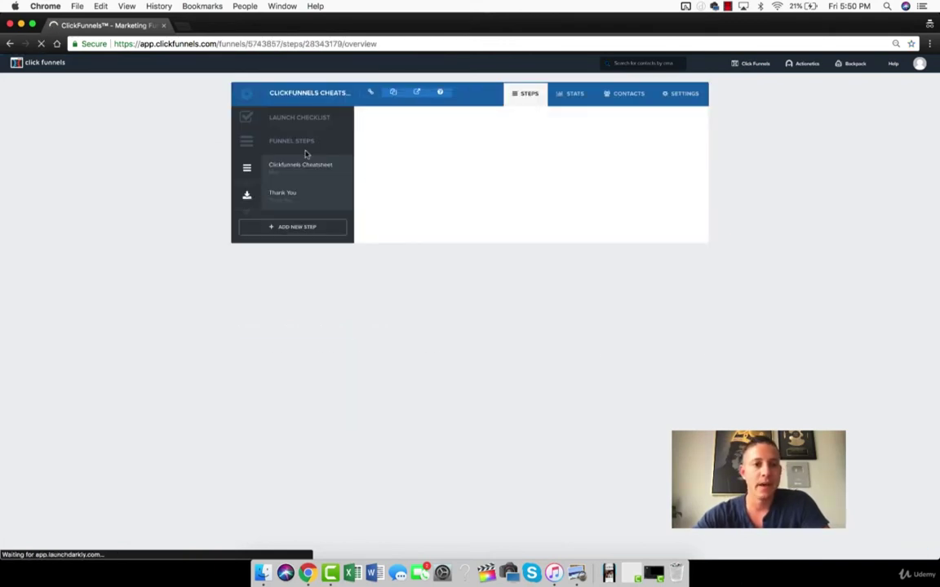
{"action": "left_click", "coordinate": [300, 228]}
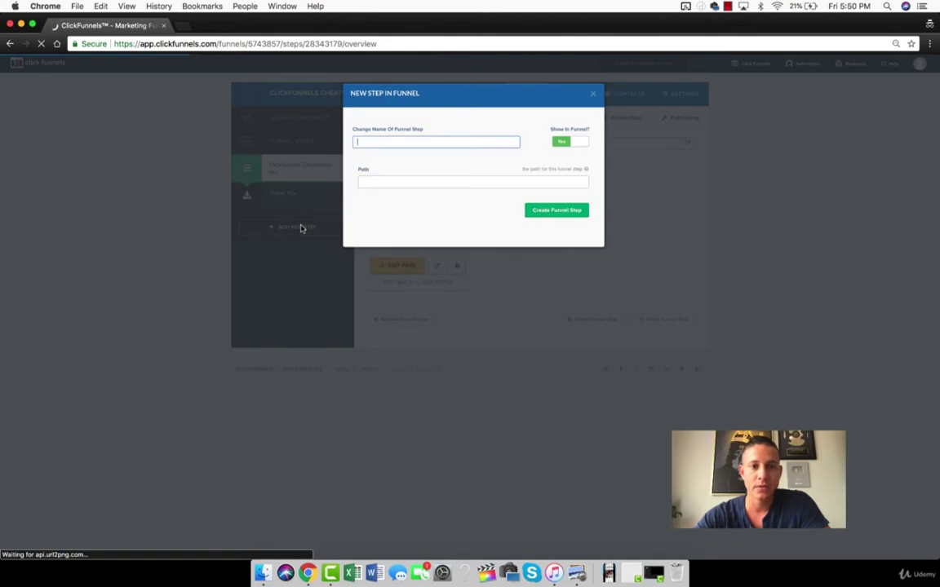
{"action": "left_click", "coordinate": [592, 95]}
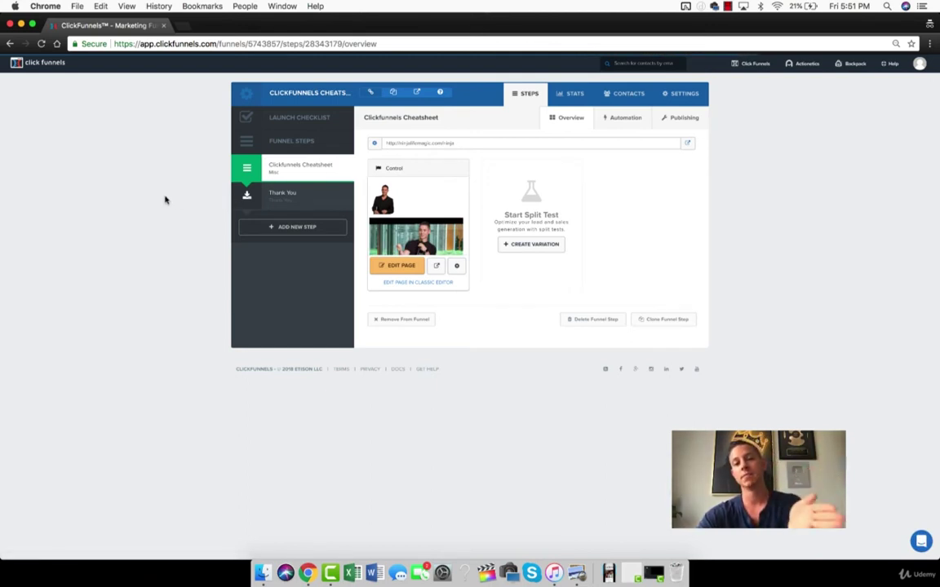
Step: Create a new funnel step named Cheatsheet Opt in Template with the path Ninja
{"action": "left_click", "coordinate": [273, 226]}
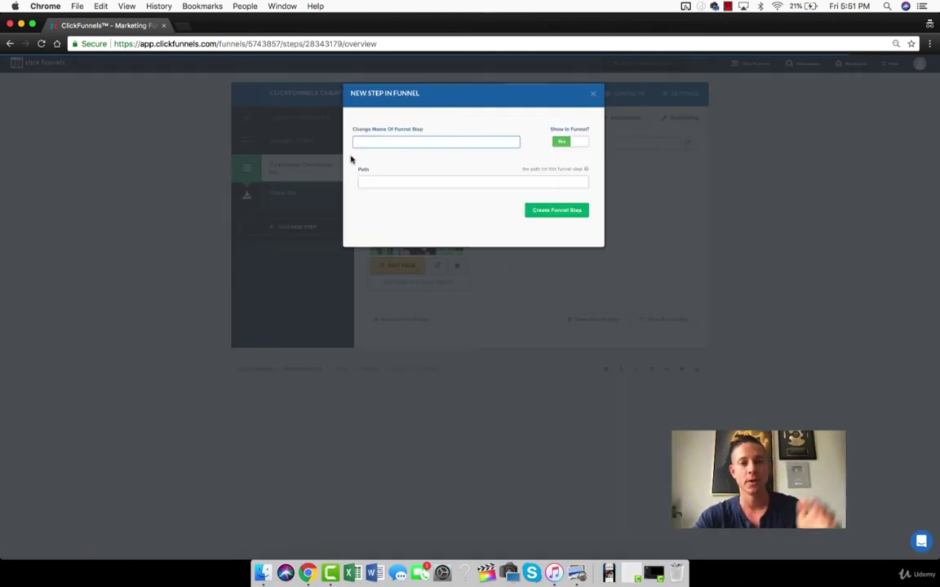
{"action": "type", "text": "Clic"}
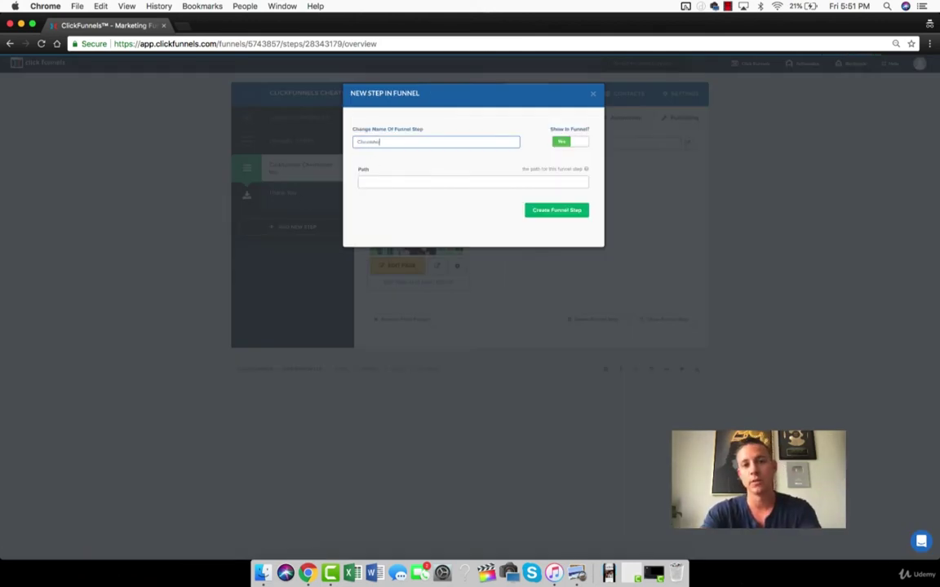
{"action": "type", "text": "tsheet Opt in Temp"}
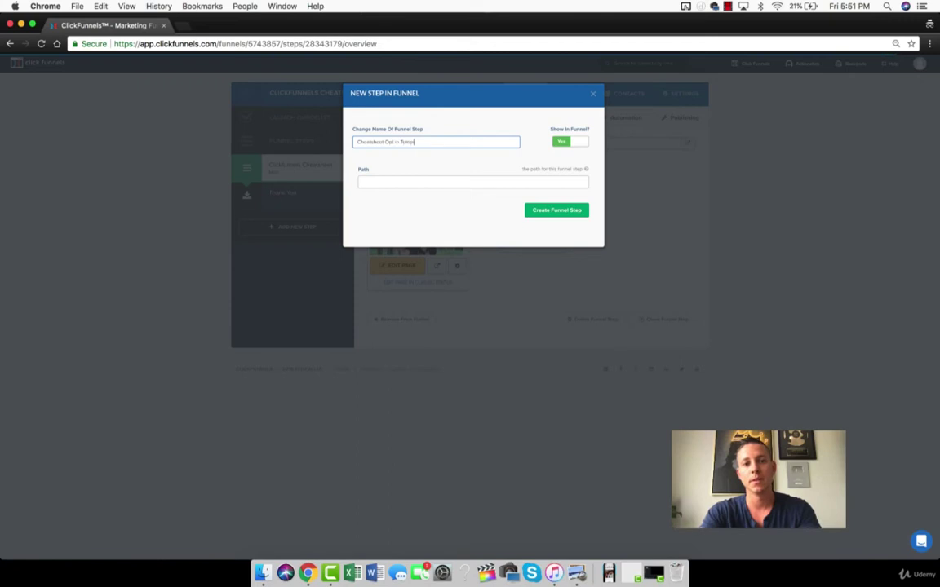
{"action": "type", "text": "late"}
{"action": "left_click", "coordinate": [482, 180]}
{"action": "type", "text": "Ni"}
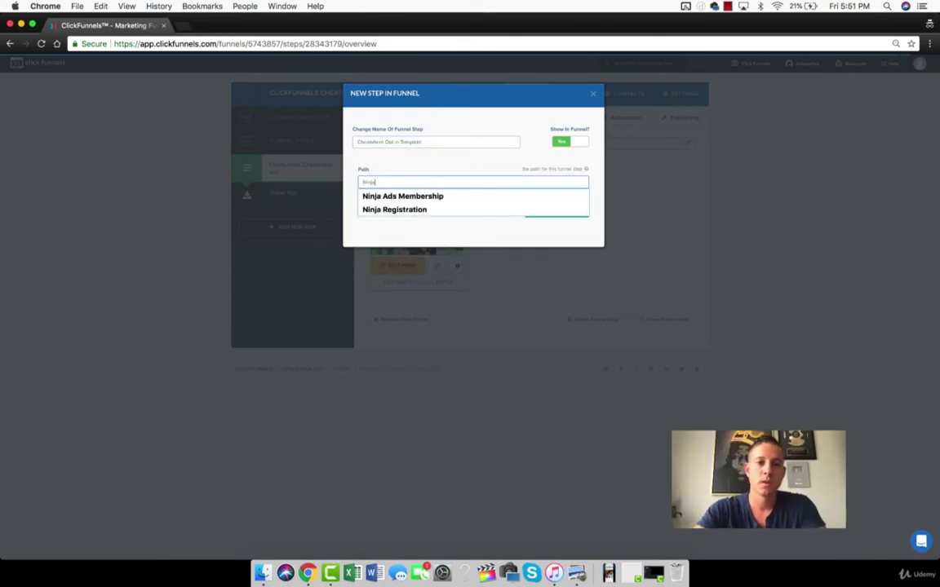
{"action": "type", "text": "nja"}
{"action": "left_click", "coordinate": [447, 235]}
{"action": "left_click", "coordinate": [560, 210]}
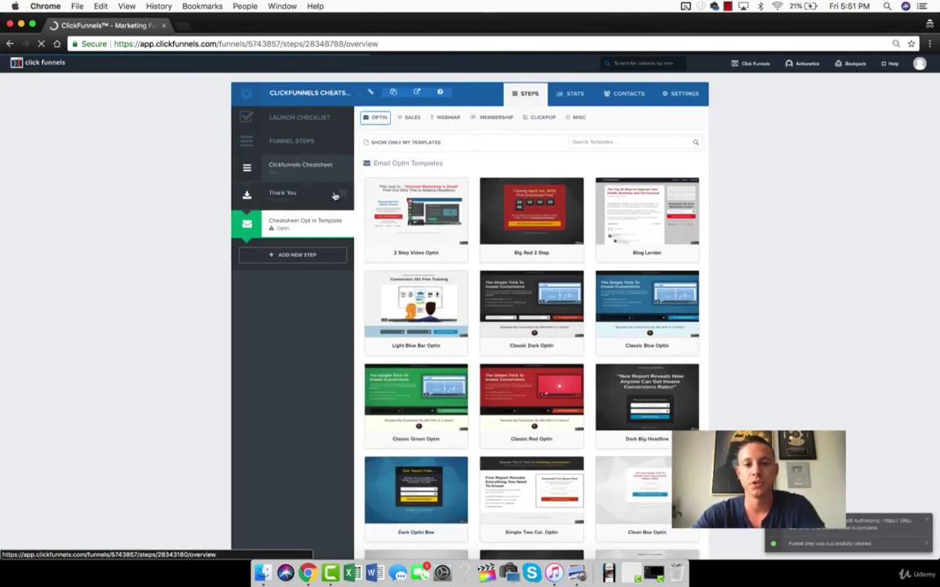
Step: Find the personal Cheatsheet Opt in template among the Misc templates and apply it to the new funnel step
{"action": "left_click", "coordinate": [394, 145]}
{"action": "left_click", "coordinate": [377, 118]}
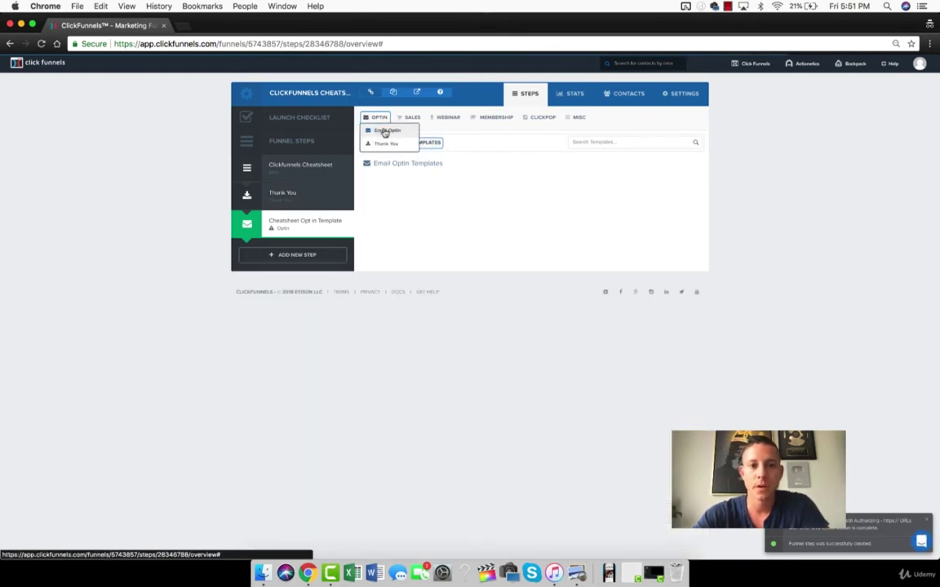
{"action": "left_click", "coordinate": [385, 132]}
{"action": "scroll", "coordinate": [571, 274], "scroll_direction": "down", "scroll_amount": 10}
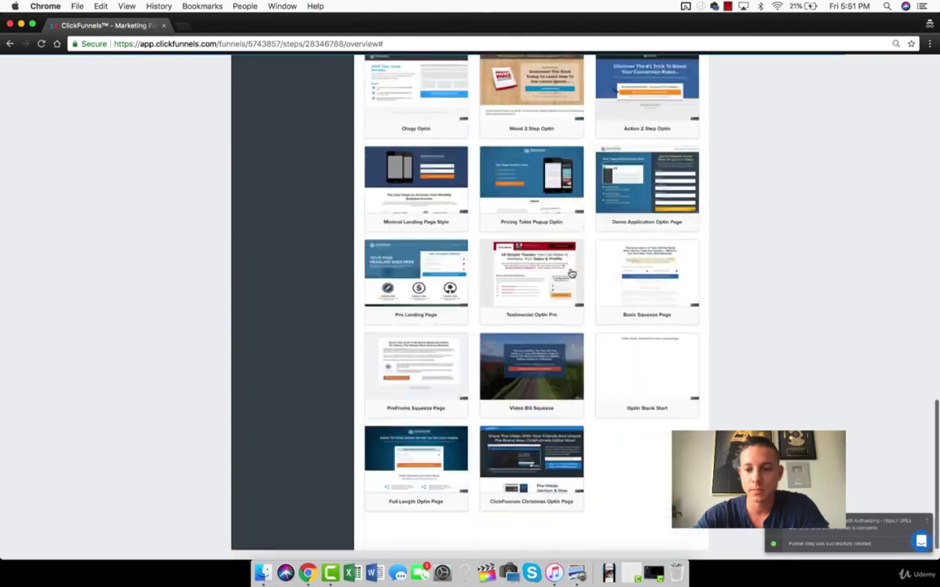
{"action": "scroll", "coordinate": [505, 188], "scroll_direction": "up", "scroll_amount": 10}
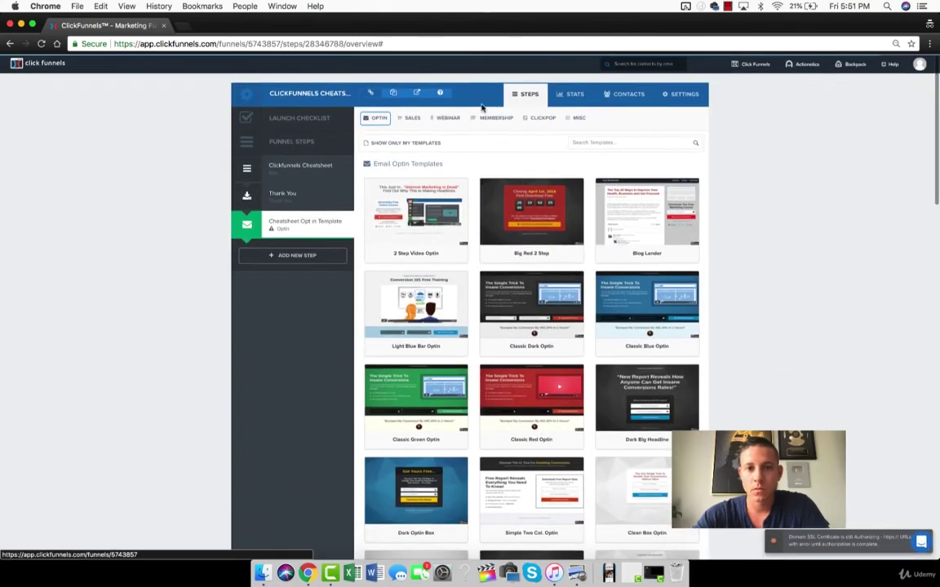
{"action": "left_click", "coordinate": [413, 118]}
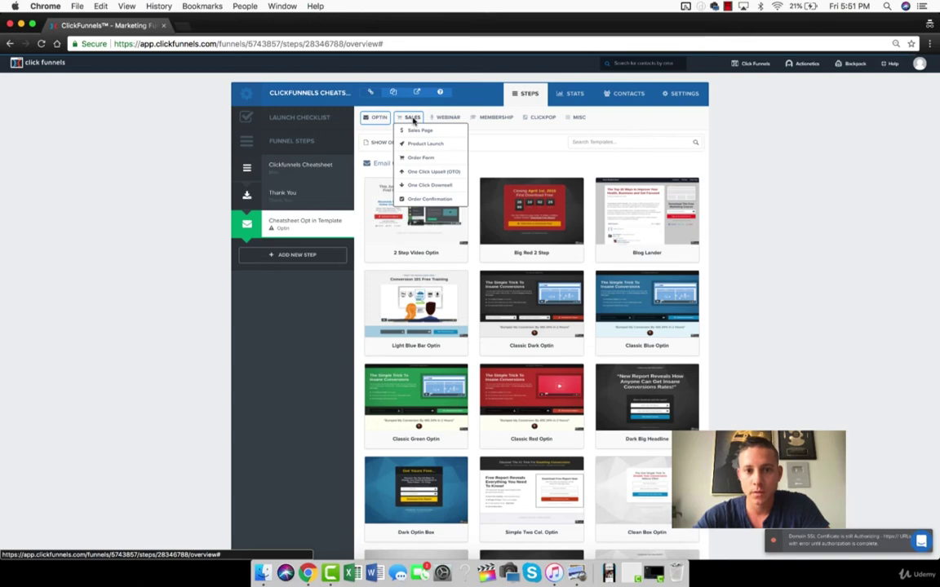
{"action": "left_click", "coordinate": [577, 118]}
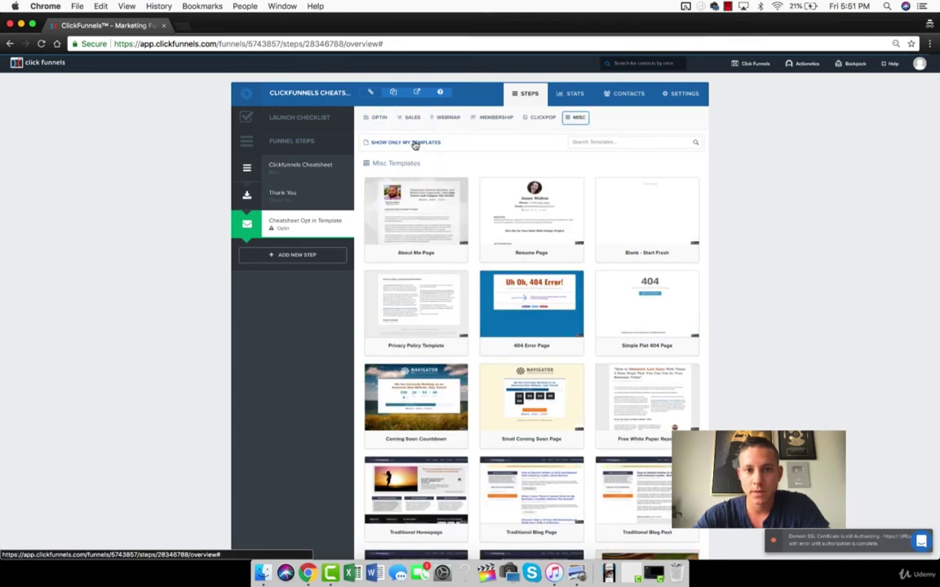
{"action": "left_click", "coordinate": [414, 144]}
{"action": "mouse_move", "coordinate": [379, 182]}
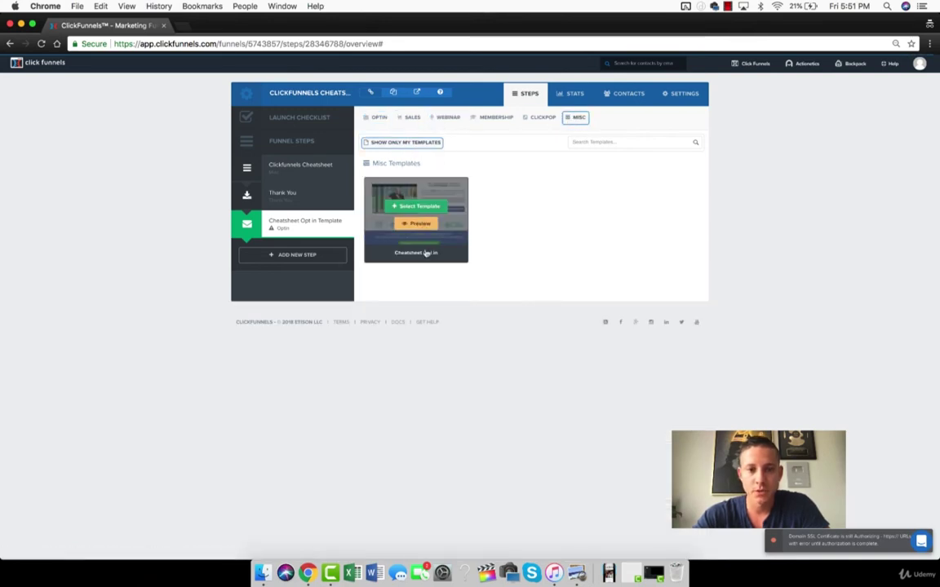
{"action": "left_click", "coordinate": [405, 208]}
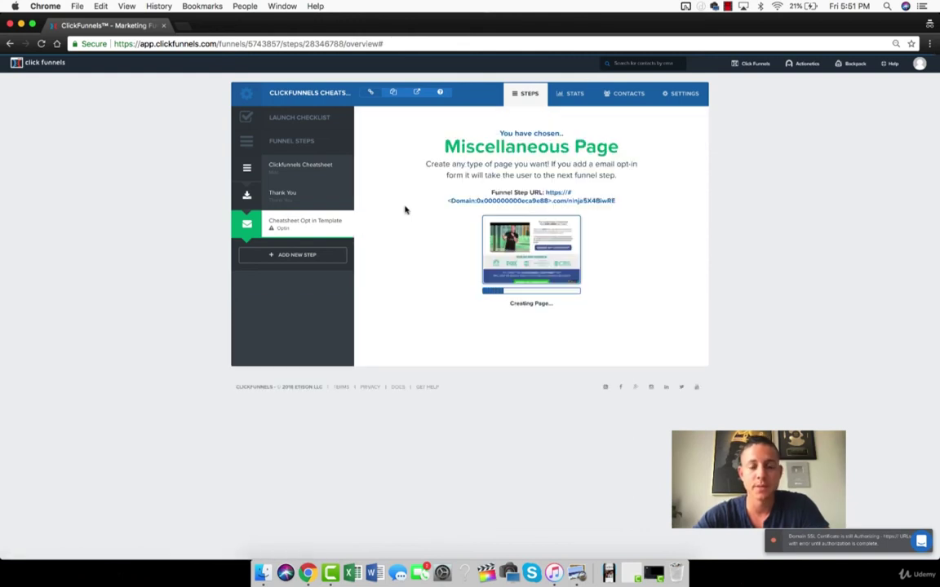